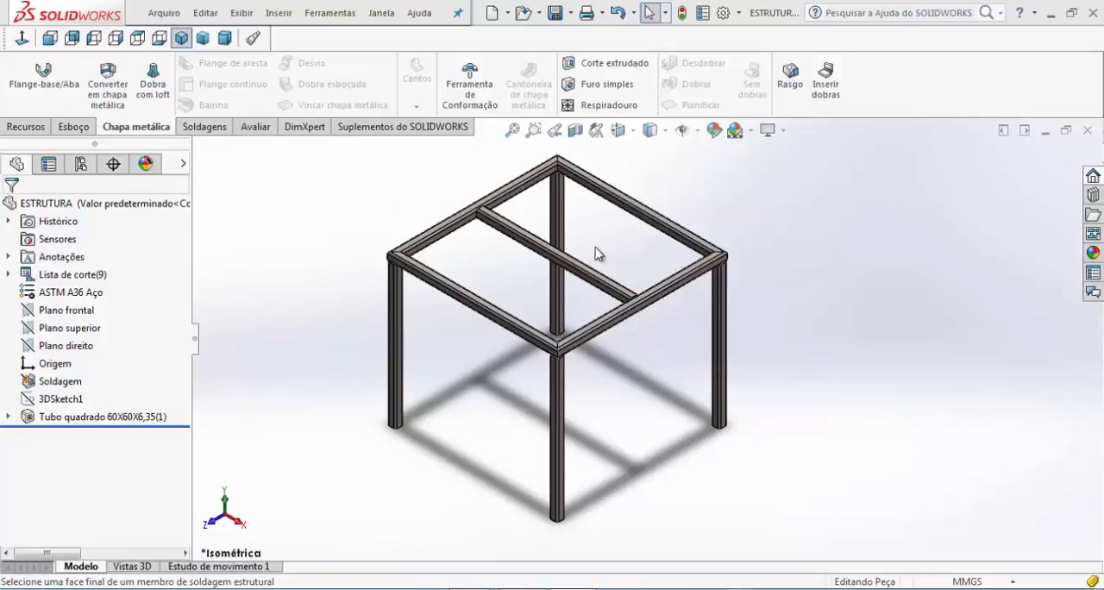
# Start an end cap on the open end face of one of the frame's square-tube legs
pyautogui.scroll(-2, 614, 239)
pyautogui.scroll(2, 613, 239)
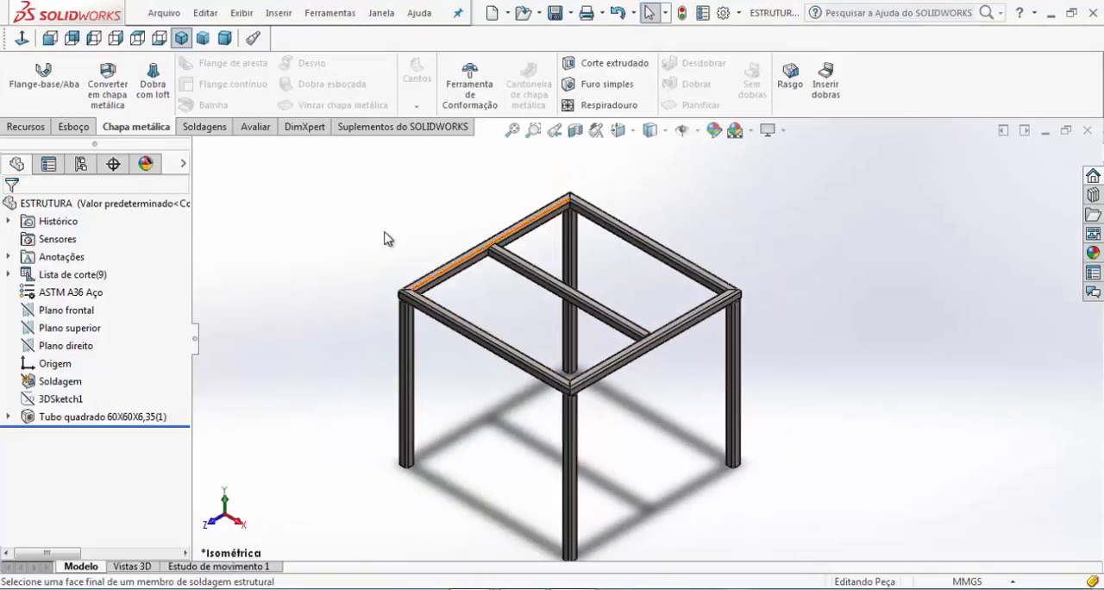
pyautogui.click(192, 129)
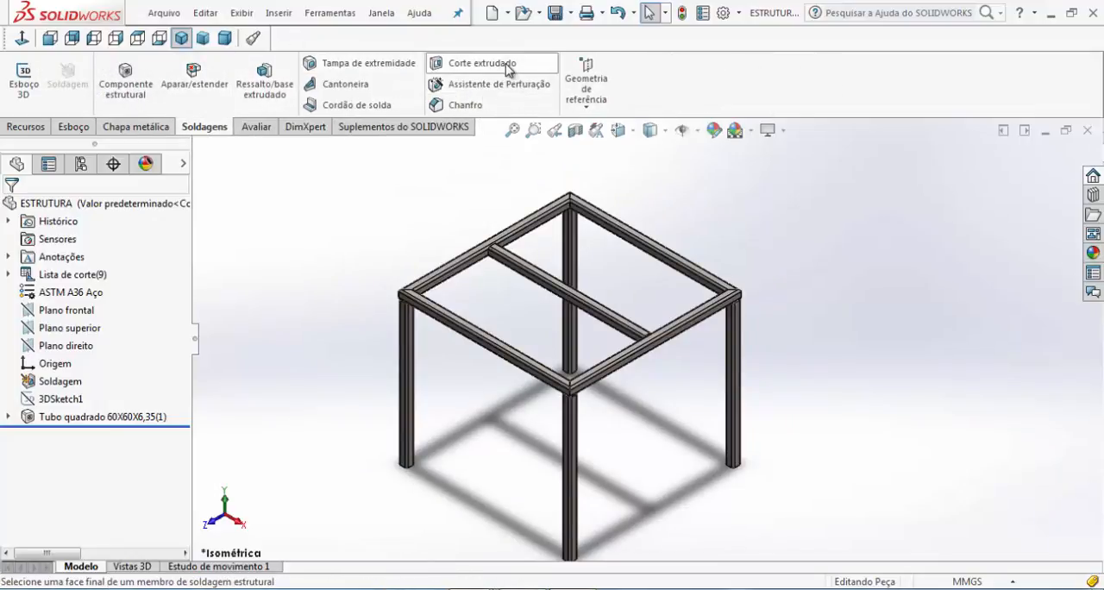
pyautogui.click(374, 69)
pyautogui.moveTo(517, 444); pyautogui.dragTo(523, 114, button='middle')
pyautogui.moveTo(532, 426); pyautogui.dragTo(532, 285, button='middle')
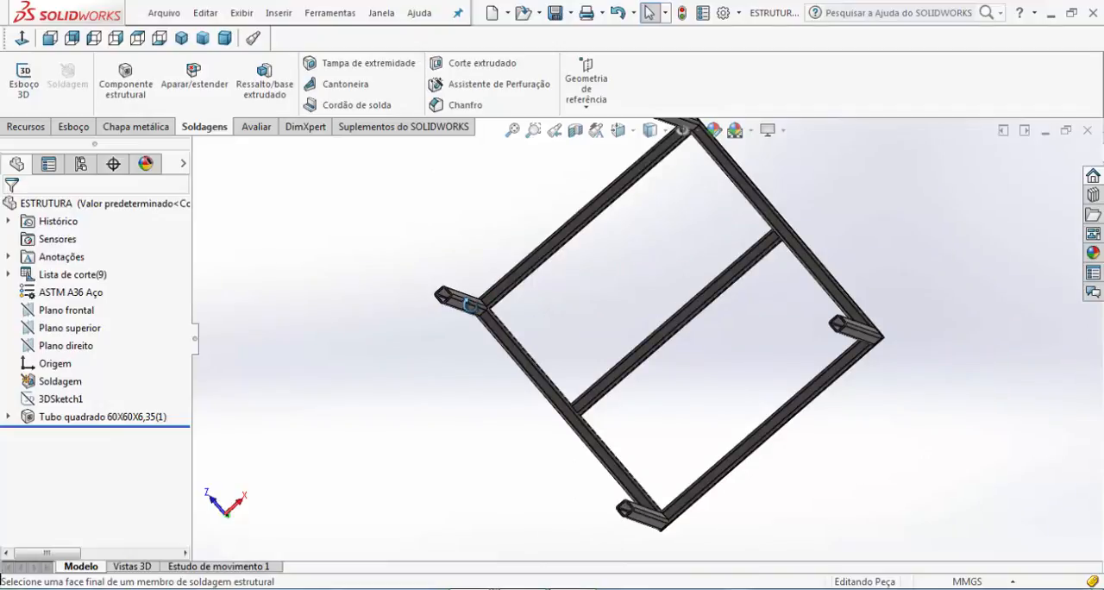
pyautogui.scroll(-6, 426, 301)
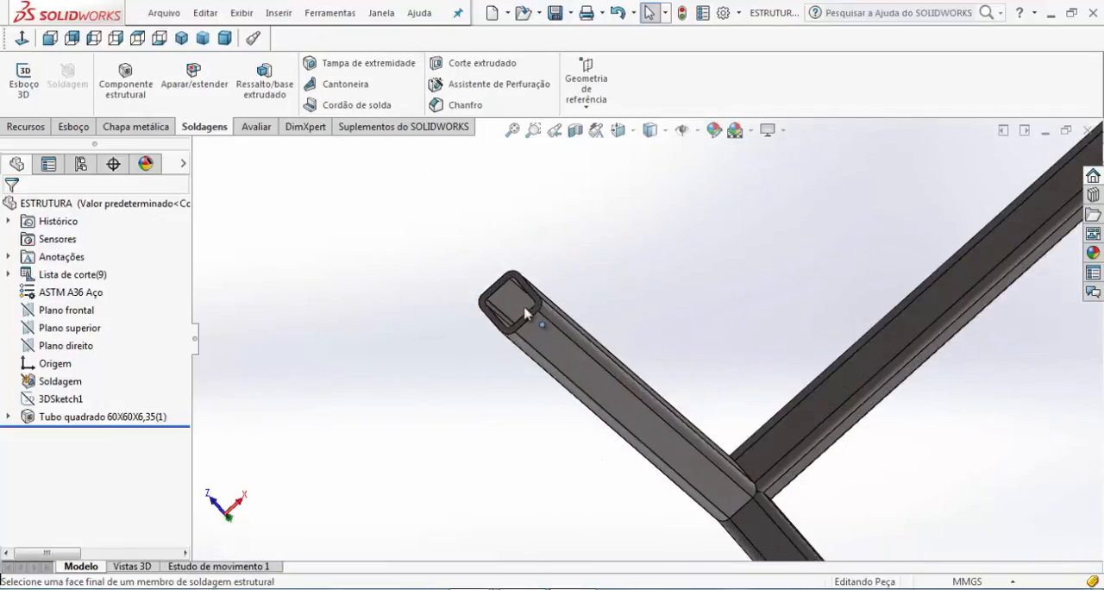
pyautogui.scroll(-4, 526, 314)
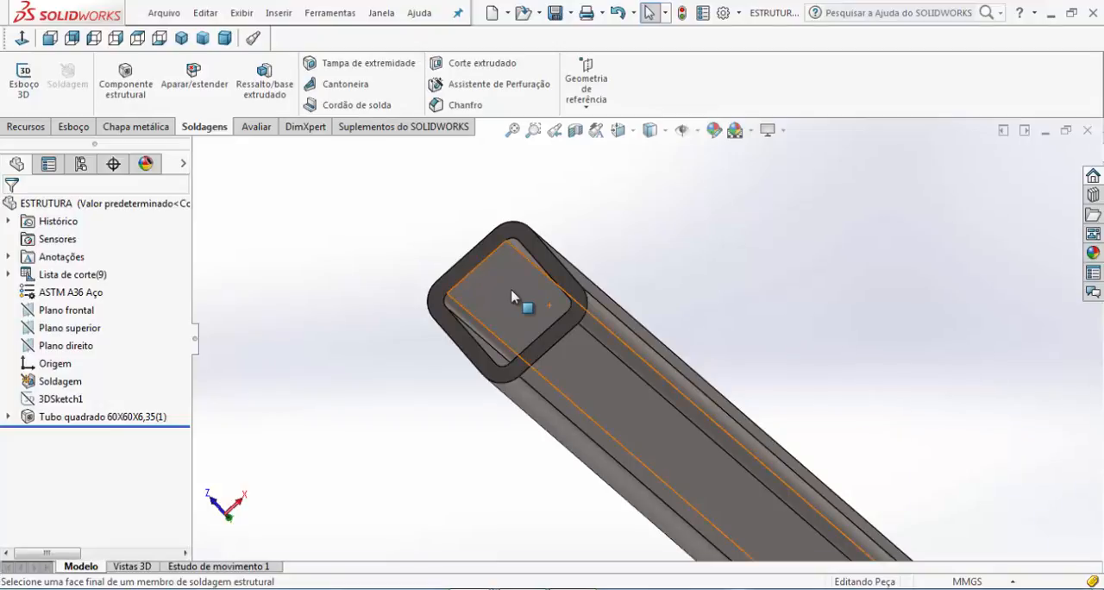
pyautogui.moveTo(513, 297); pyautogui.dragTo(668, 330, button='middle')
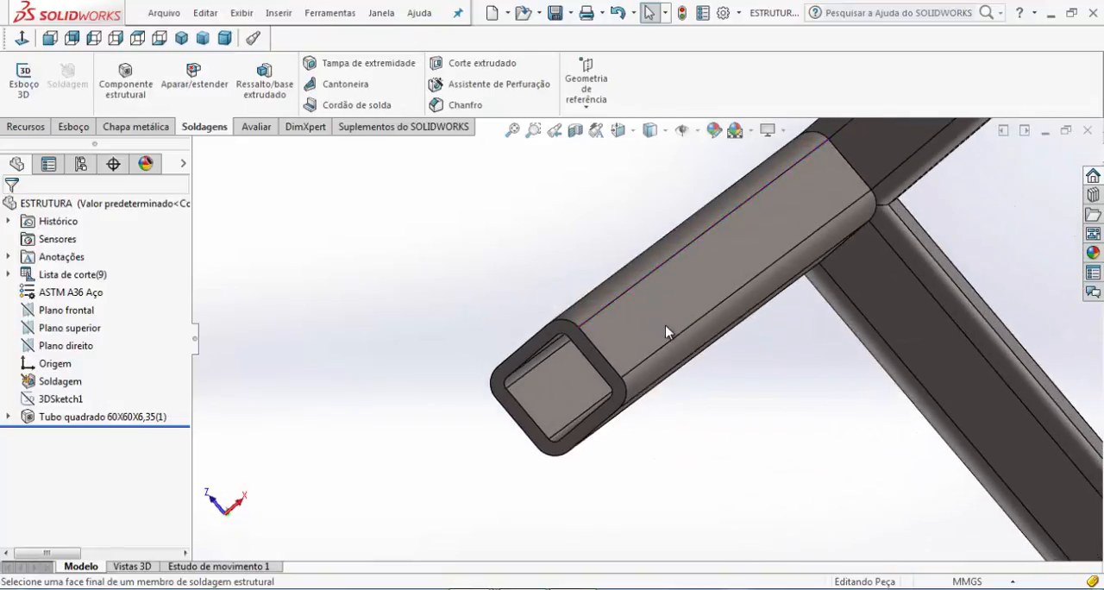
pyautogui.scroll(4, 676, 321)
pyautogui.scroll(-7, 648, 353)
pyautogui.scroll(1, 608, 377)
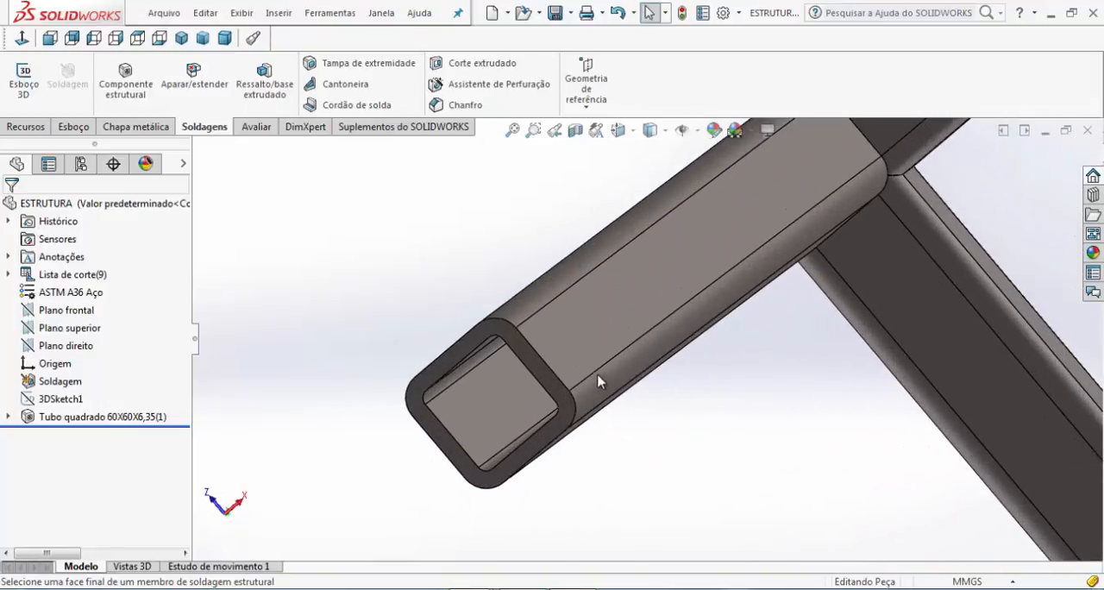
pyautogui.click(366, 69)
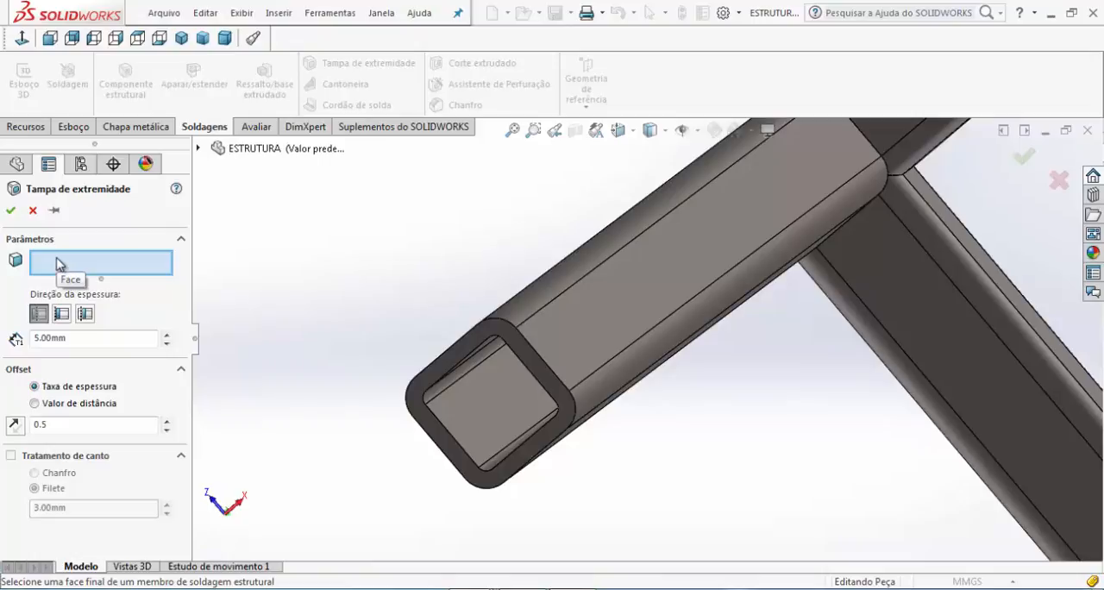
pyautogui.click(494, 336)
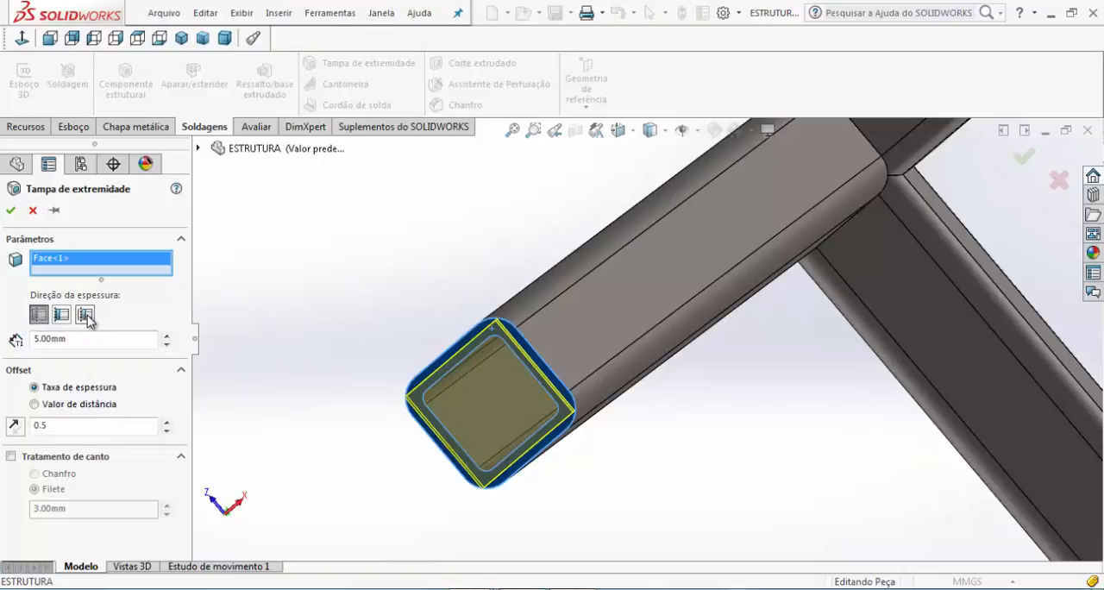
# Try the inward thickness direction for the end cap and inspect its preview from the side
pyautogui.moveTo(568, 406); pyautogui.dragTo(471, 461, button='middle')
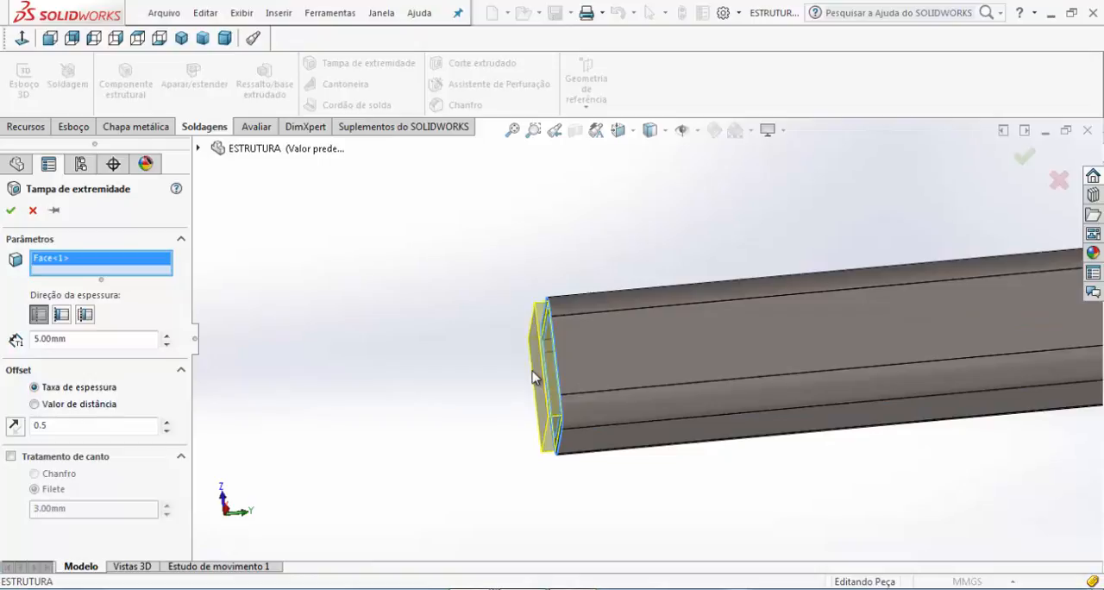
pyautogui.click(62, 315)
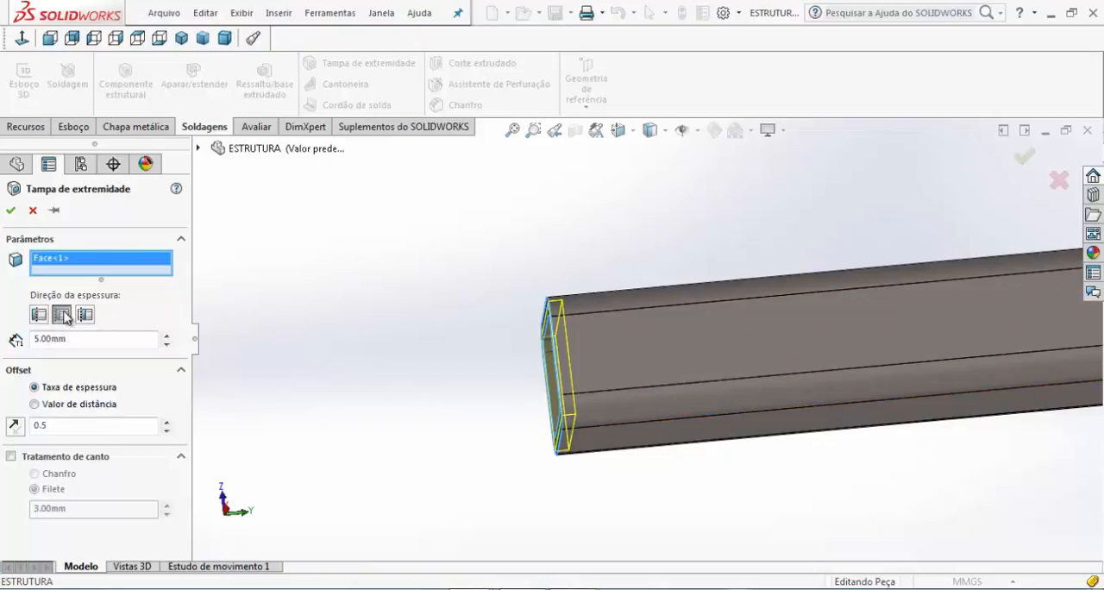
pyautogui.scroll(-4, 587, 390)
pyautogui.moveTo(583, 400); pyautogui.dragTo(624, 378, button='middle')
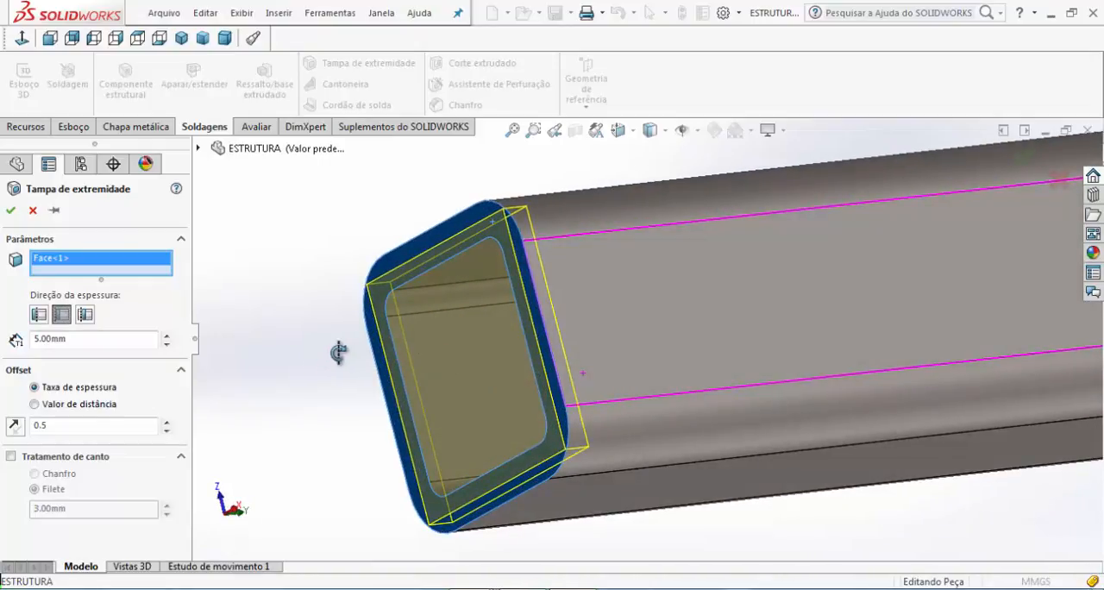
pyautogui.moveTo(336, 352); pyautogui.dragTo(207, 323, button='middle')
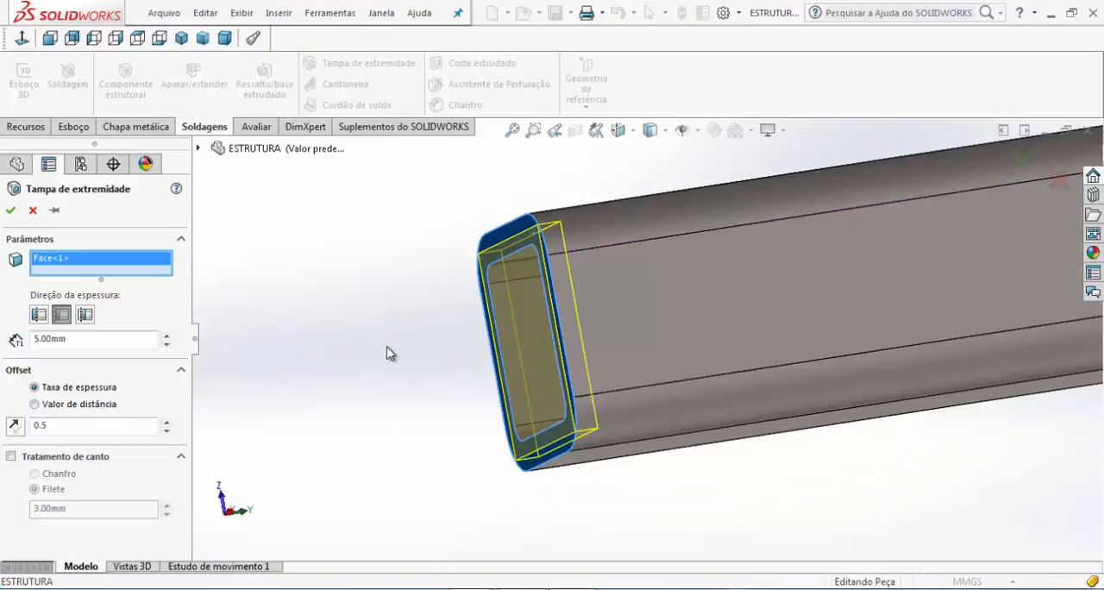
# Try the internal thickness direction for the end cap and inspect the preview inside the tube opening
pyautogui.click(85, 315)
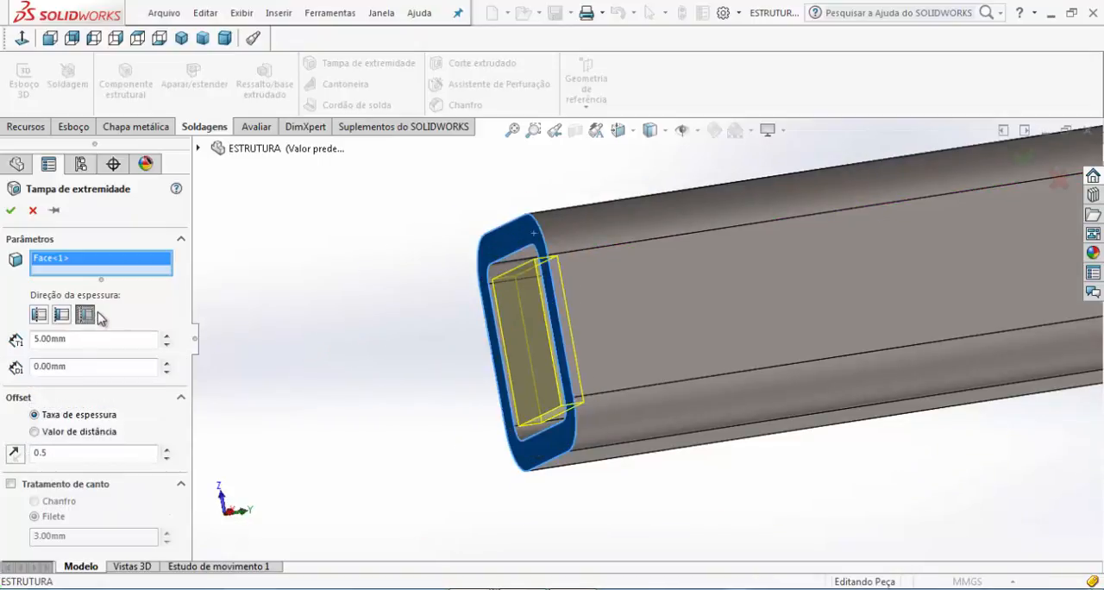
pyautogui.moveTo(398, 380); pyautogui.dragTo(530, 348, button='middle')
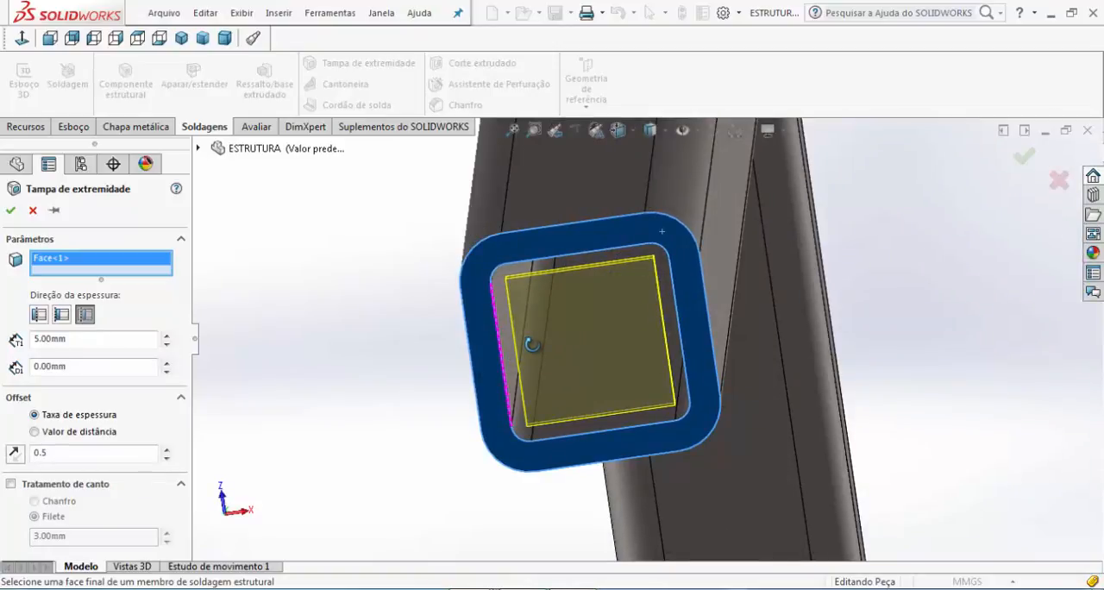
pyautogui.moveTo(532, 344); pyautogui.dragTo(534, 352, button='middle')
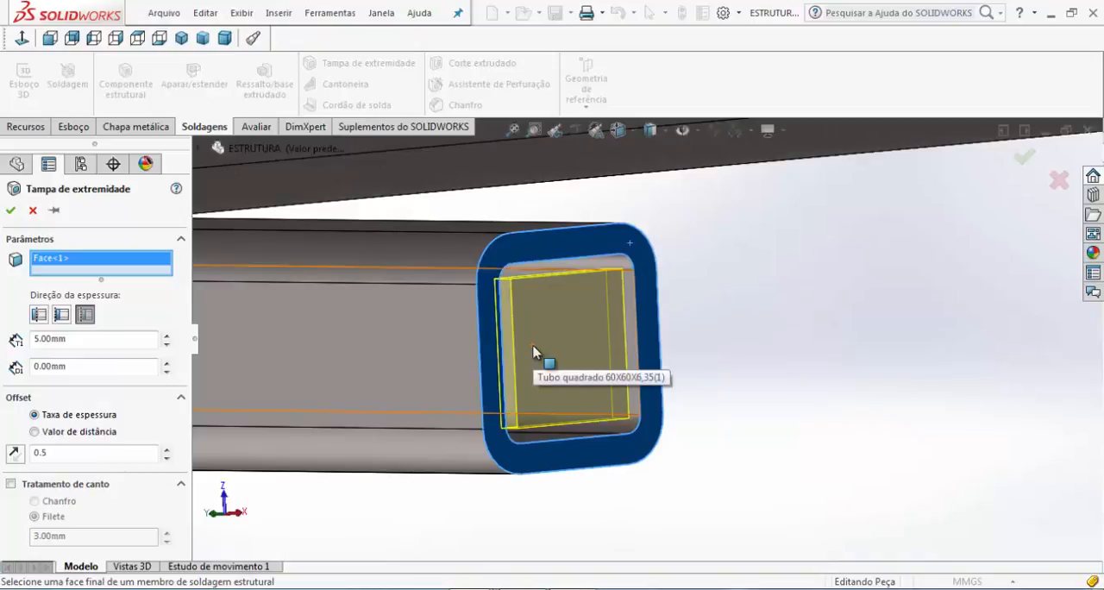
pyautogui.moveTo(561, 458); pyautogui.dragTo(632, 504, button='middle')
pyautogui.scroll(10, 632, 503)
pyautogui.moveTo(481, 424); pyautogui.dragTo(342, 387, button='middle')
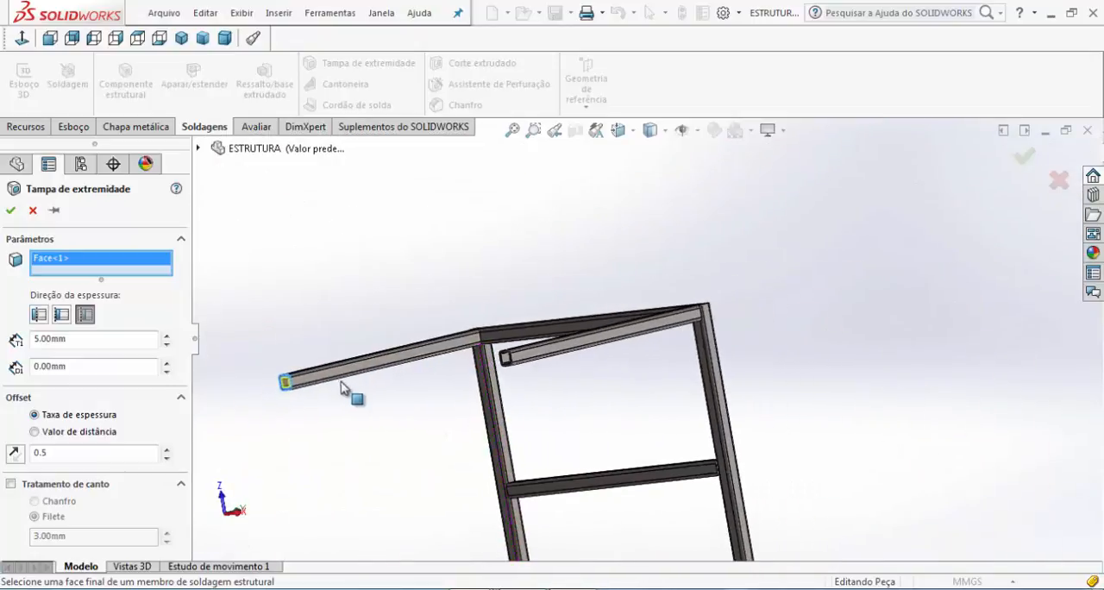
pyautogui.scroll(-5, 292, 393)
pyautogui.scroll(-4, 353, 401)
pyautogui.moveTo(528, 424); pyautogui.dragTo(563, 428, button='middle')
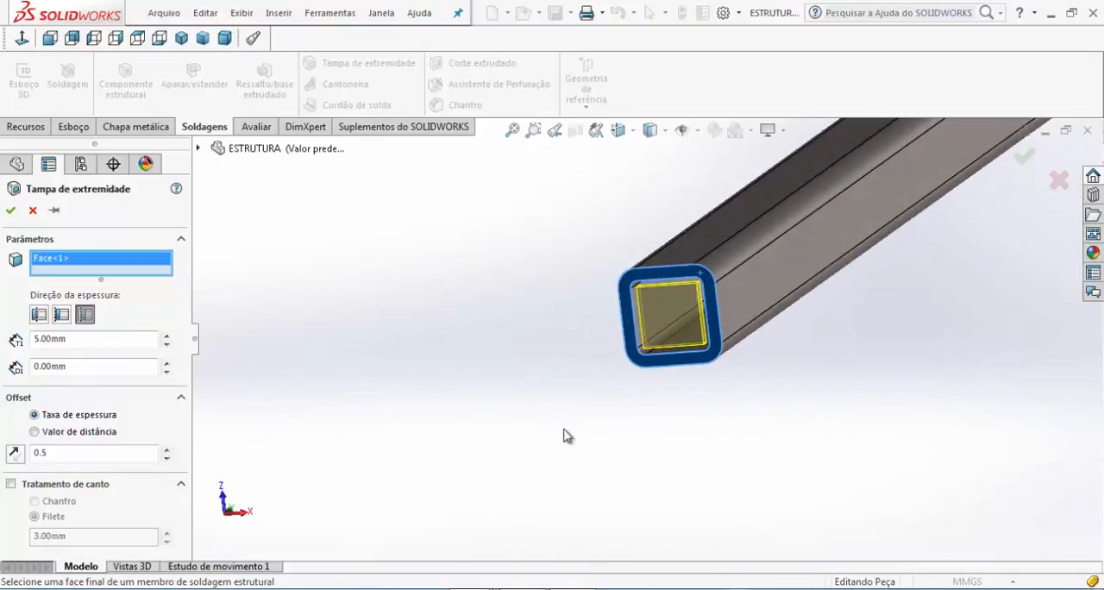
pyautogui.moveTo(737, 314); pyautogui.dragTo(735, 317, button='middle')
pyautogui.scroll(-3, 734, 321)
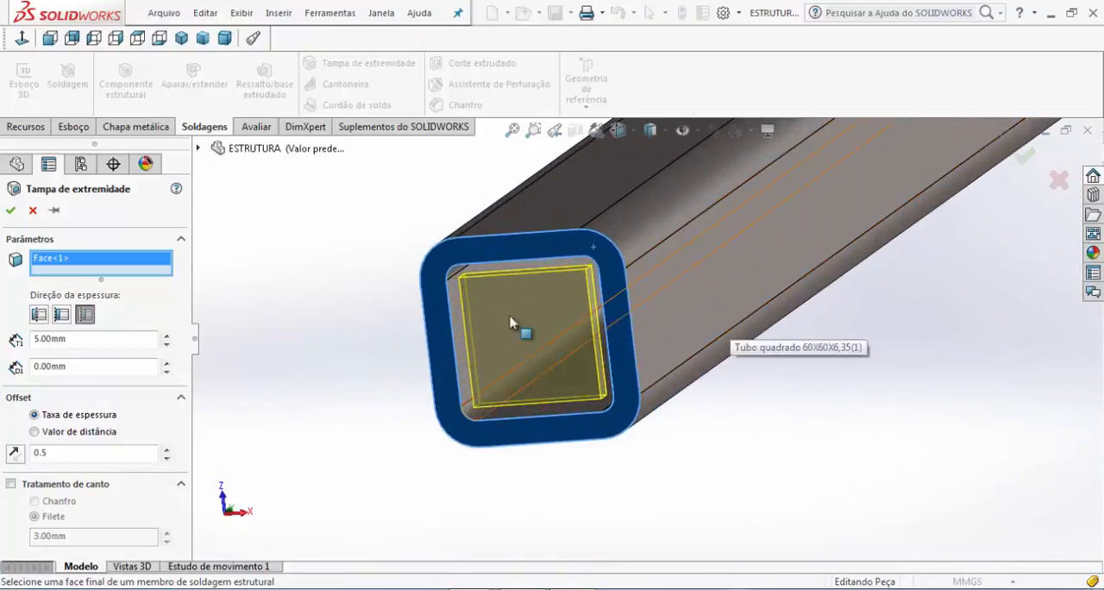
# Return the end cap's thickness direction to outward and set its thickness to 6.35 mm
pyautogui.click(39, 314)
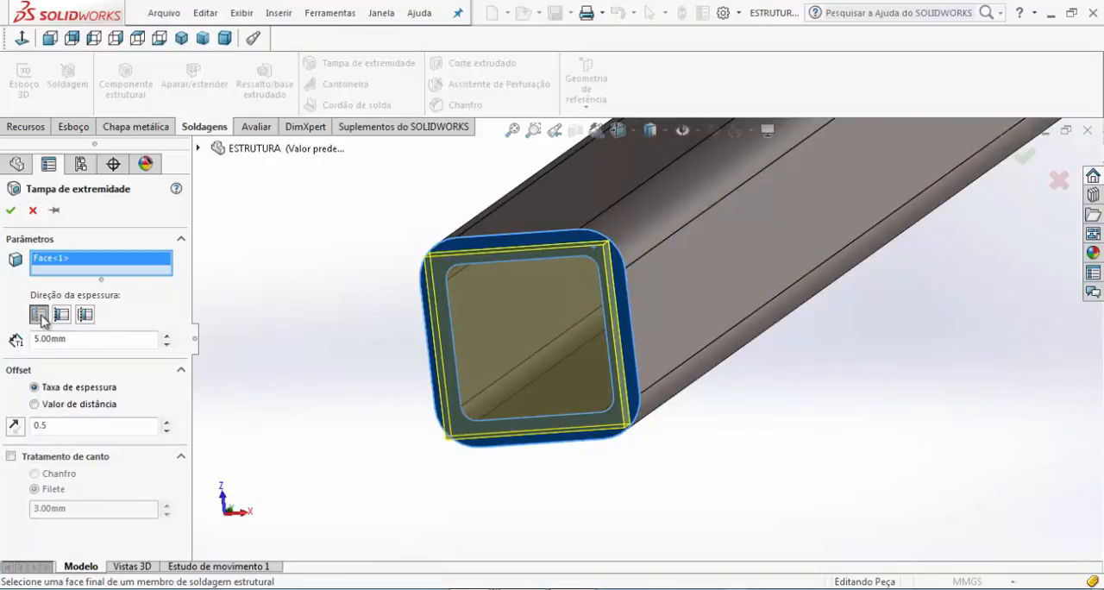
pyautogui.click(78, 338)
pyautogui.moveTo(387, 368); pyautogui.dragTo(342, 370, button='middle')
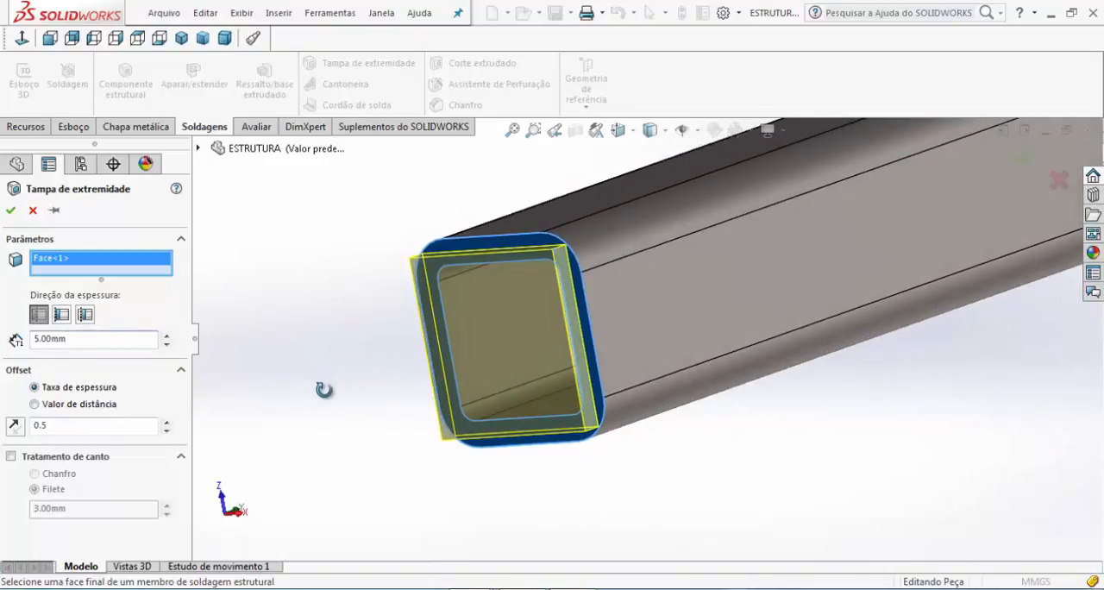
pyautogui.doubleClick(85, 343)
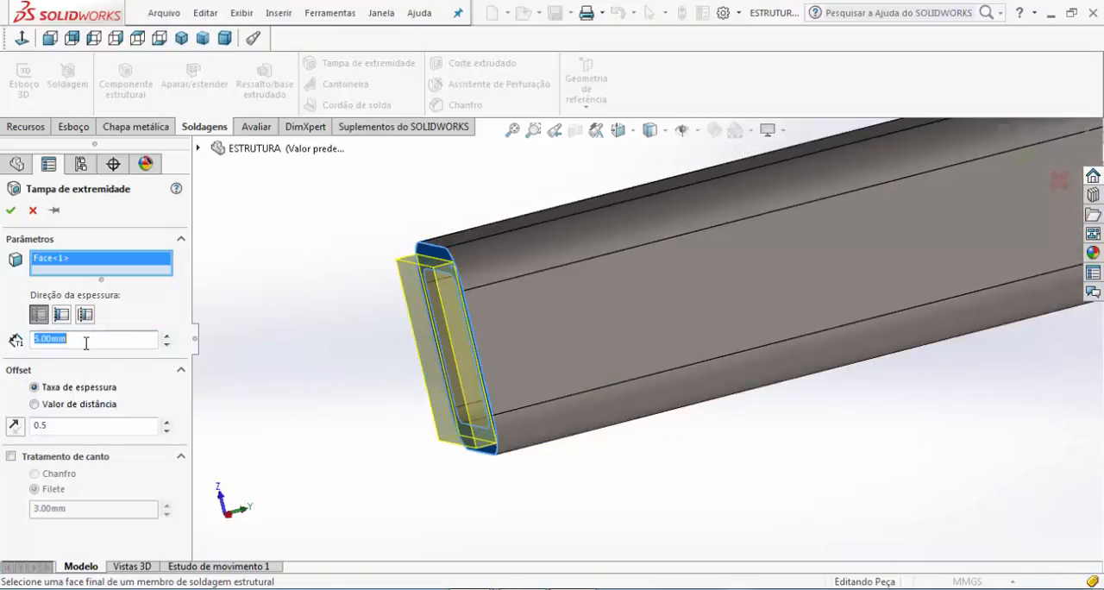
pyautogui.write('10')
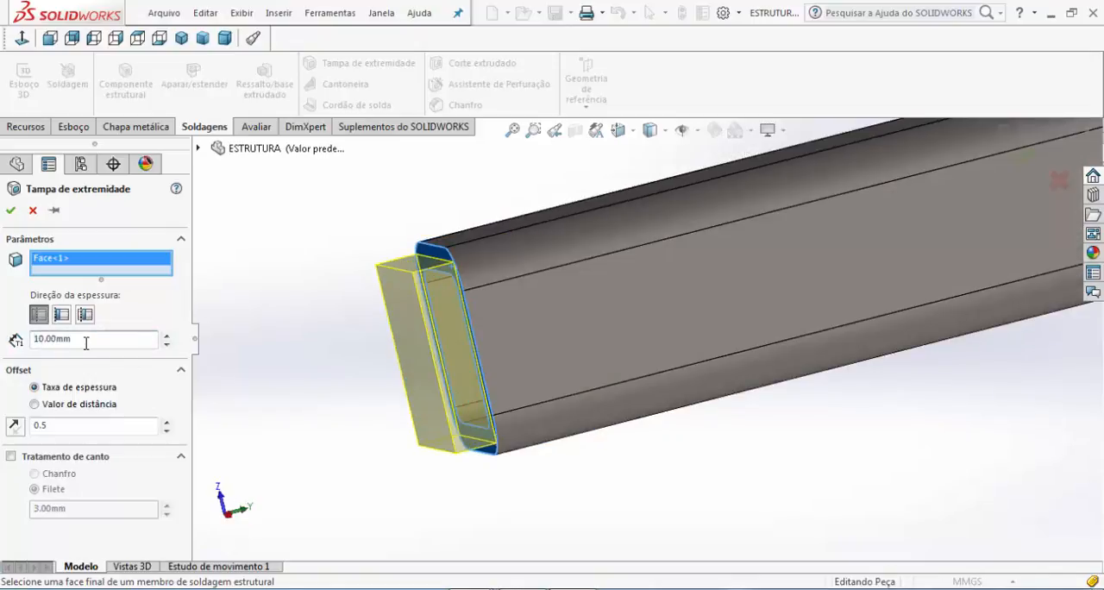
pyautogui.doubleClick(87, 342)
pyautogui.write('6.35mm')
pyautogui.press('Return')
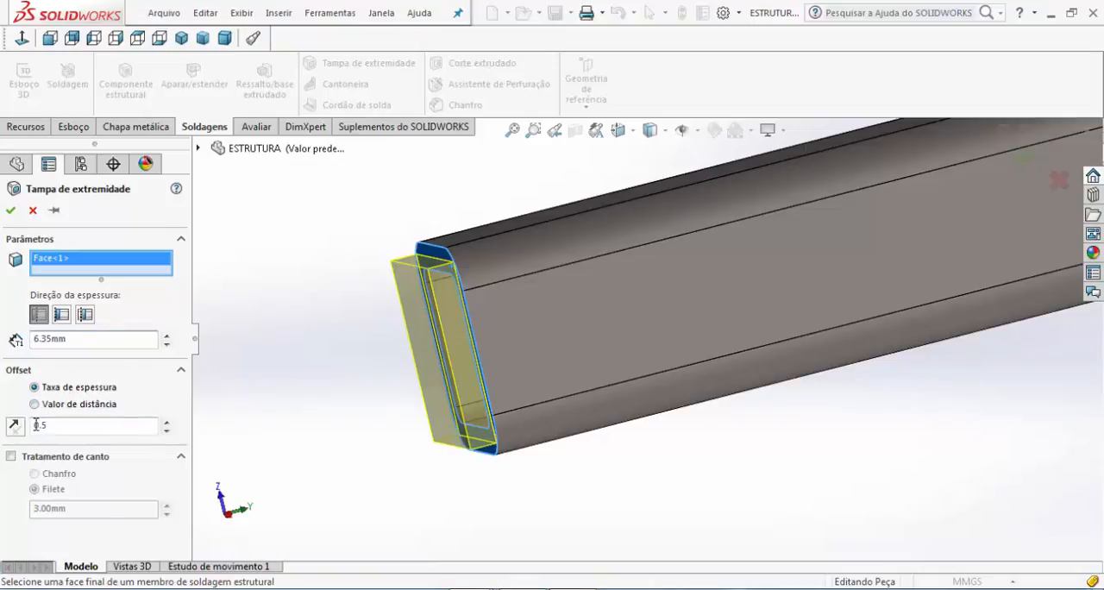
# Define the end cap's offset by distance value instead of thickness ratio, and set it to 5 mm
pyautogui.click(61, 405)
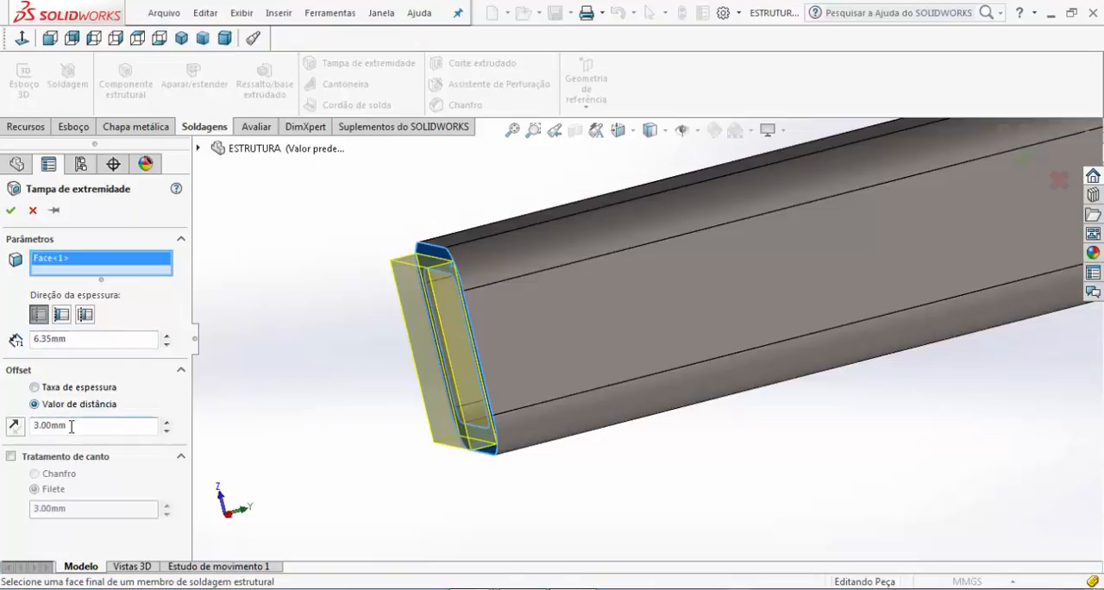
pyautogui.doubleClick(71, 426)
pyautogui.write('5')
pyautogui.click(79, 388)
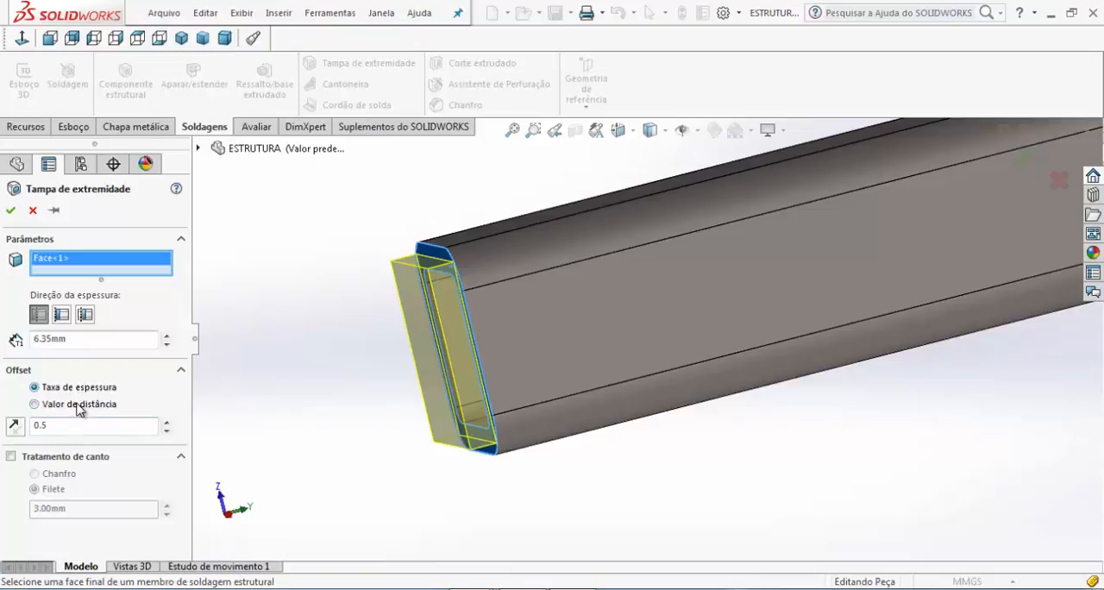
pyautogui.click(76, 406)
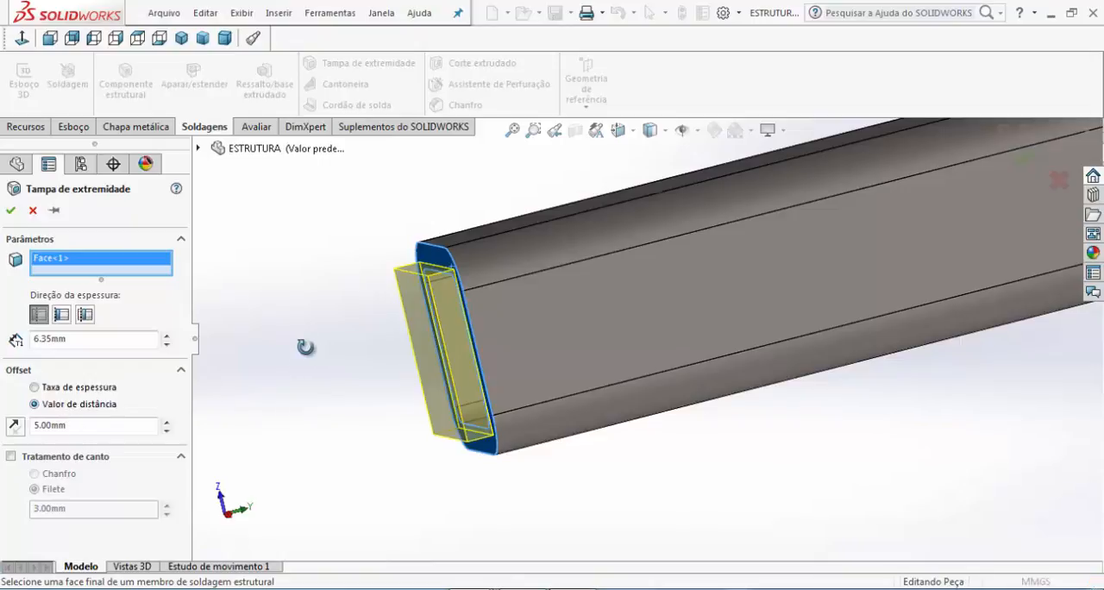
pyautogui.moveTo(303, 348); pyautogui.dragTo(389, 336, button='middle')
pyautogui.scroll(-3, 541, 335)
pyautogui.scroll(-3, 541, 319)
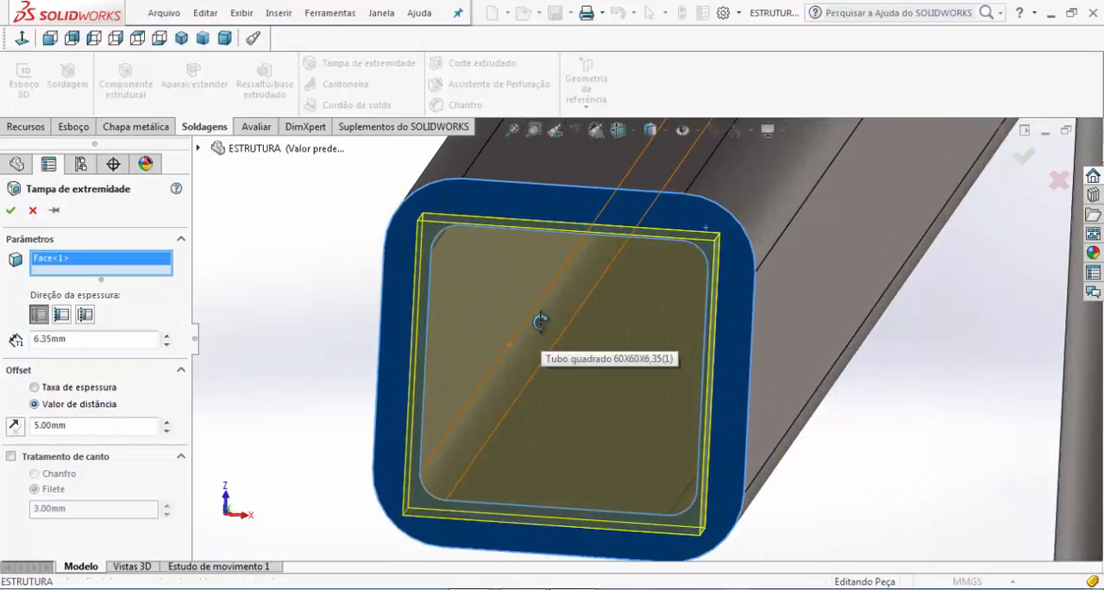
pyautogui.scroll(5, 539, 316)
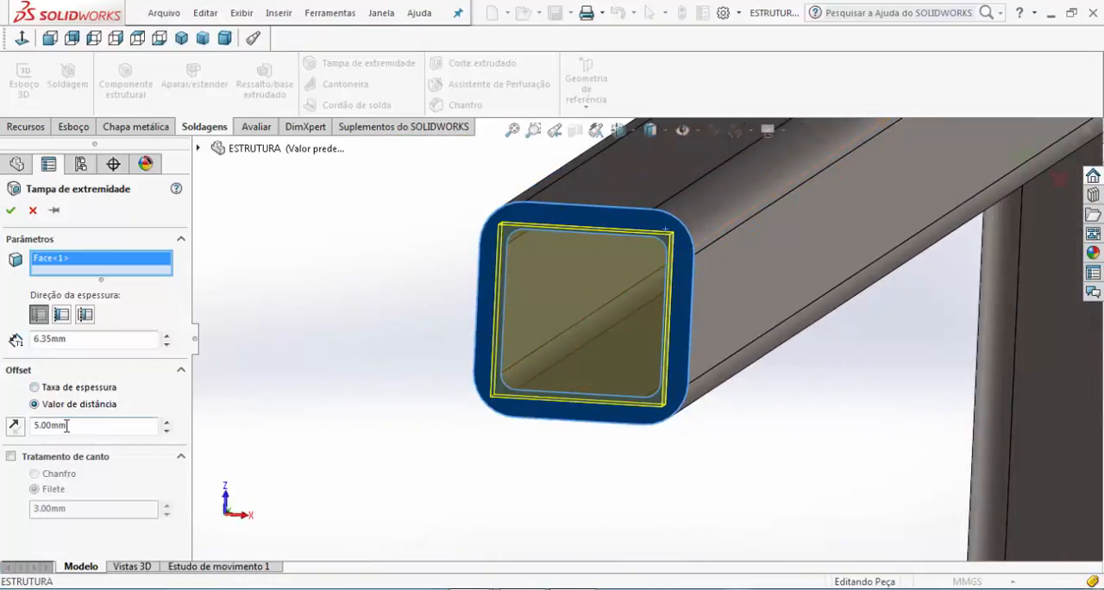
pyautogui.moveTo(676, 313); pyautogui.dragTo(641, 334, button='middle')
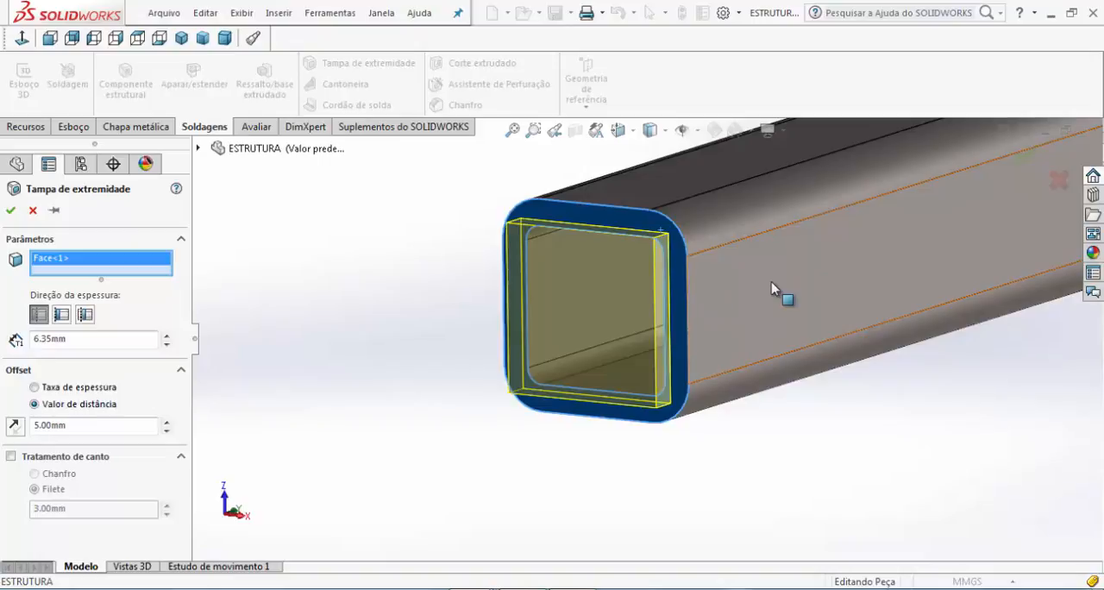
# Set the end cap's offset distance to 3 mm
pyautogui.click(82, 428)
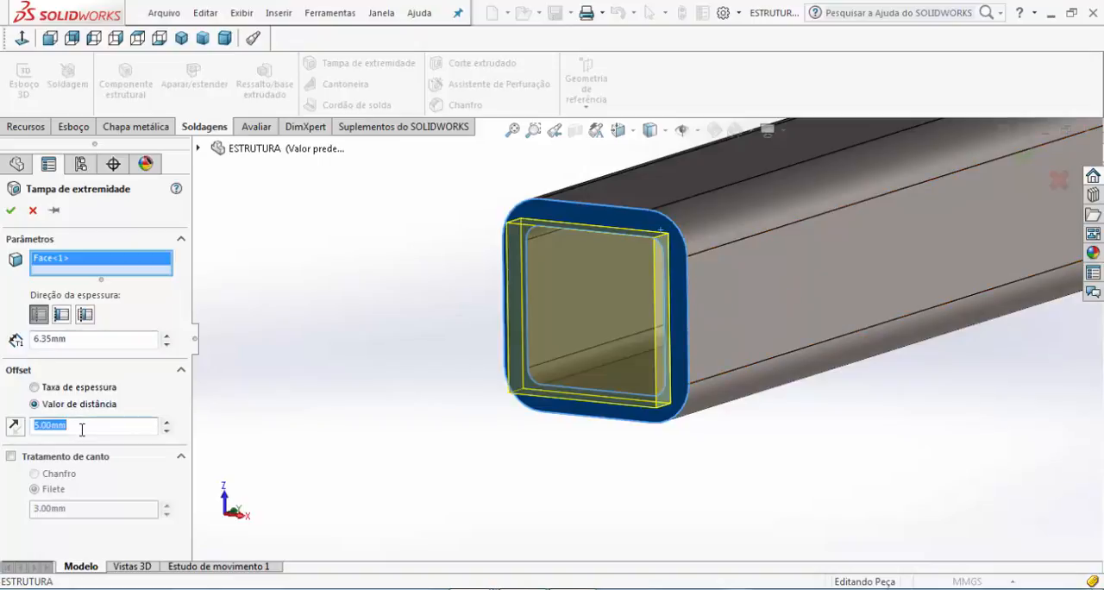
pyautogui.write('03')
pyautogui.press('Return')
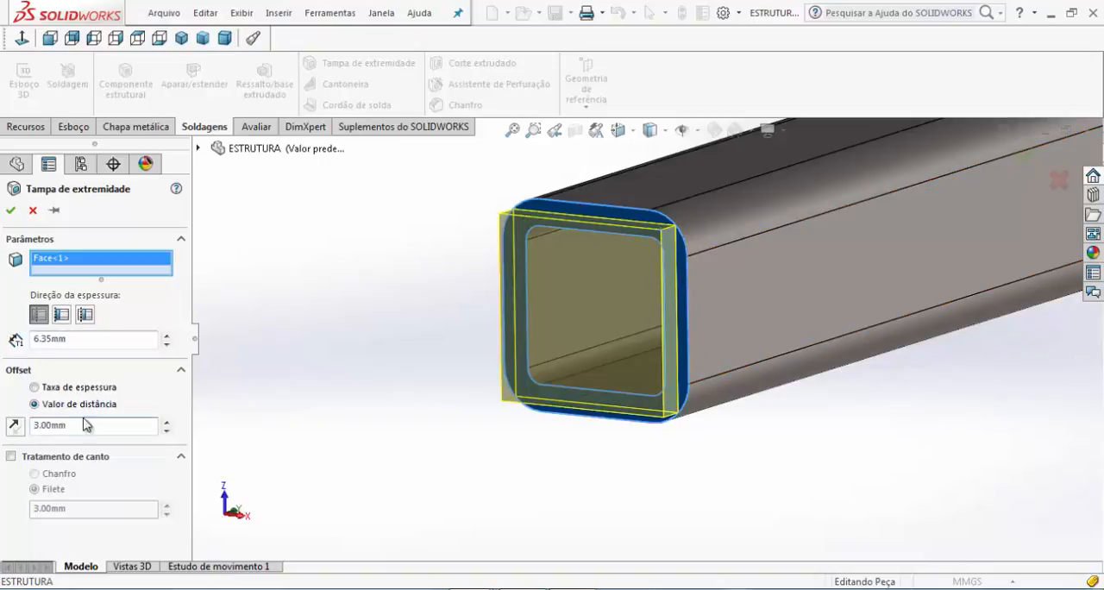
# Set the end cap's offset distance to 0 mm and inspect its corners against the tube's rounded edges
pyautogui.doubleClick(83, 423)
pyautogui.write('0')
pyautogui.press('Return')
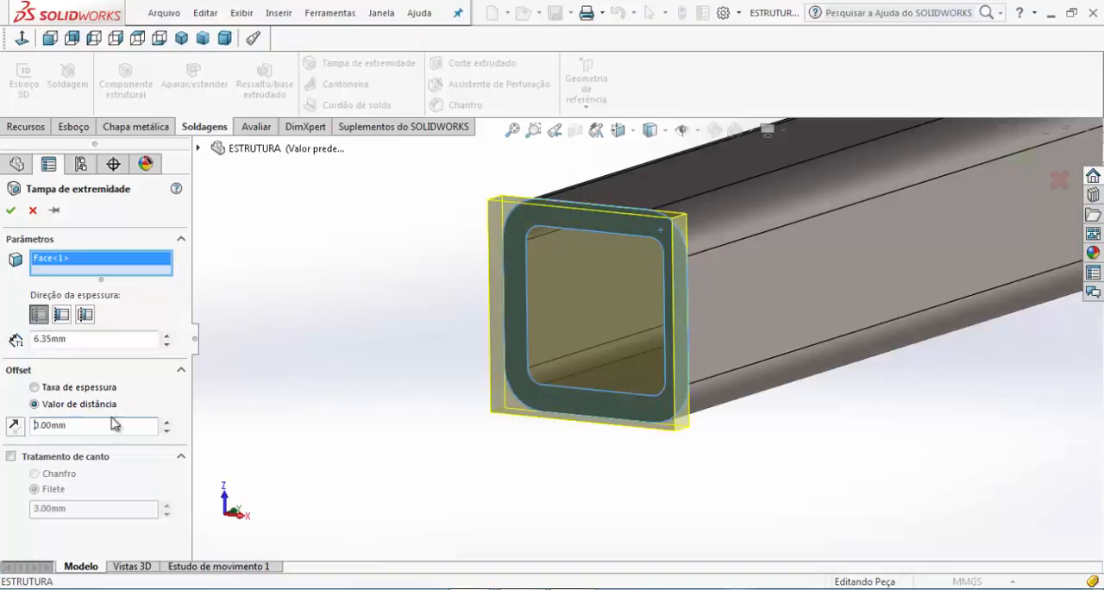
pyautogui.moveTo(635, 362); pyautogui.dragTo(423, 311, button='middle')
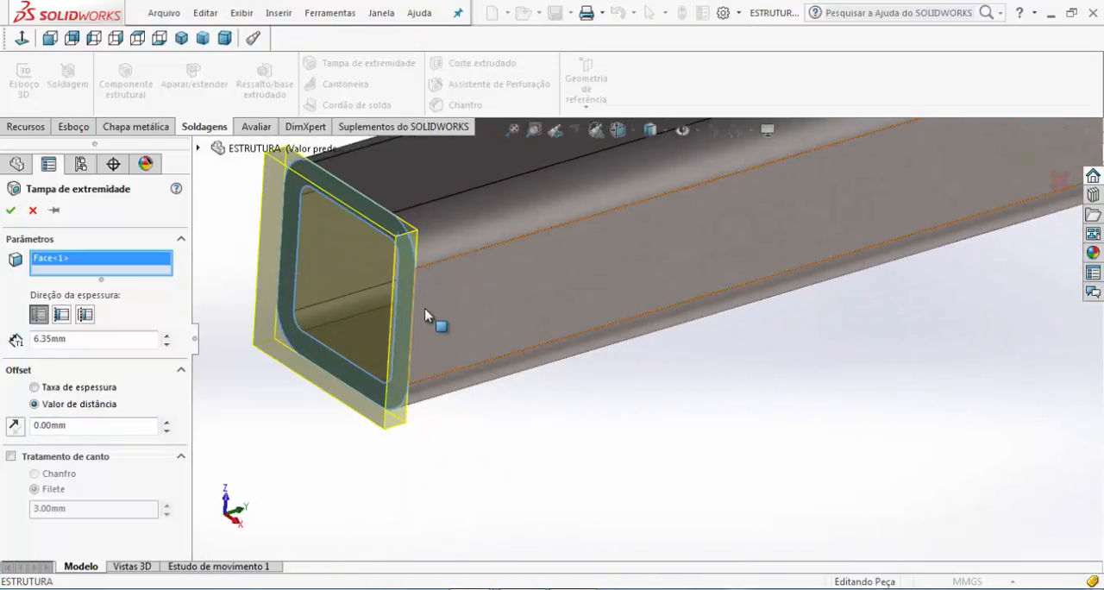
pyautogui.moveTo(434, 319); pyautogui.dragTo(394, 246, button='middle')
pyautogui.scroll(-4, 389, 247)
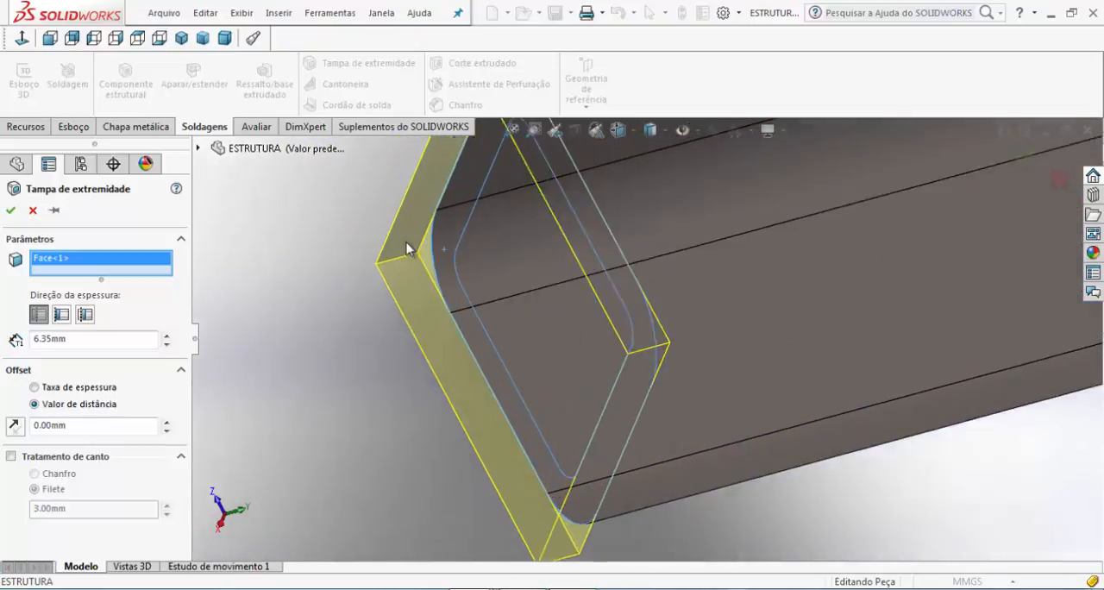
# Enable corner treatment on the end cap and choose a chamfer for its corners
pyautogui.scroll(5, 409, 248)
pyautogui.moveTo(616, 321); pyautogui.dragTo(636, 348, button='middle')
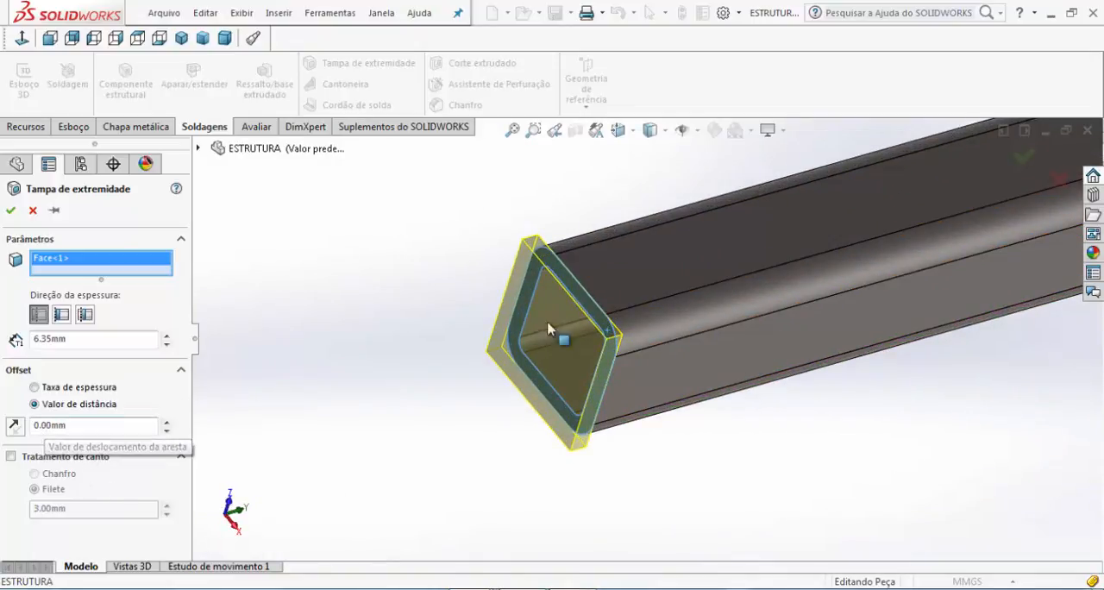
pyautogui.click(11, 457)
pyautogui.click(34, 475)
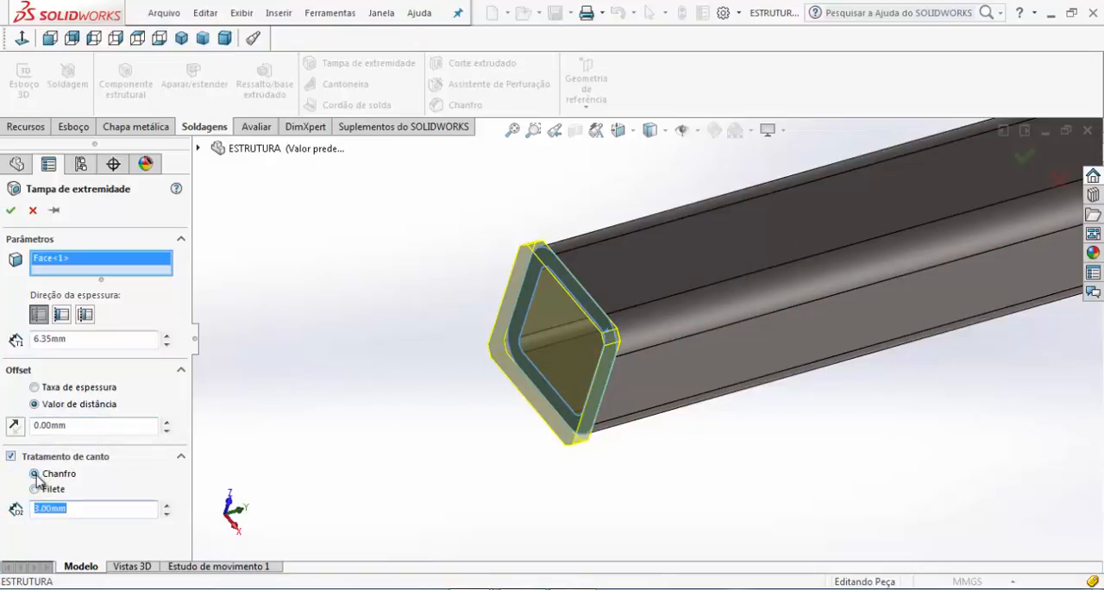
pyautogui.scroll(-2, 475, 404)
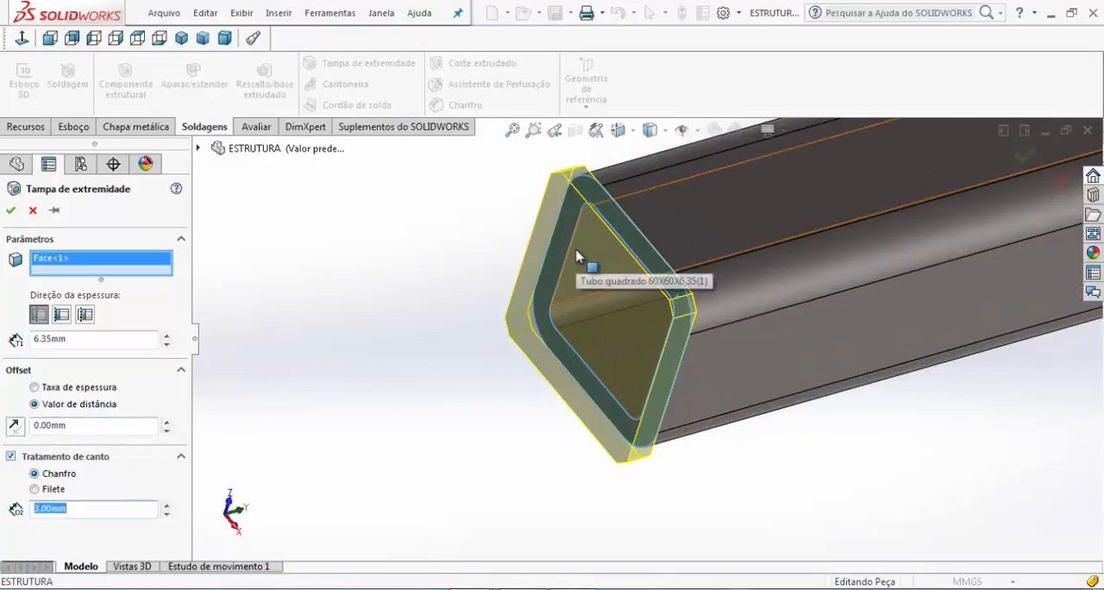
# Switch the end cap's corner treatment to a fillet with a 10 mm radius and check it against the tube's rounded corners
pyautogui.click(35, 489)
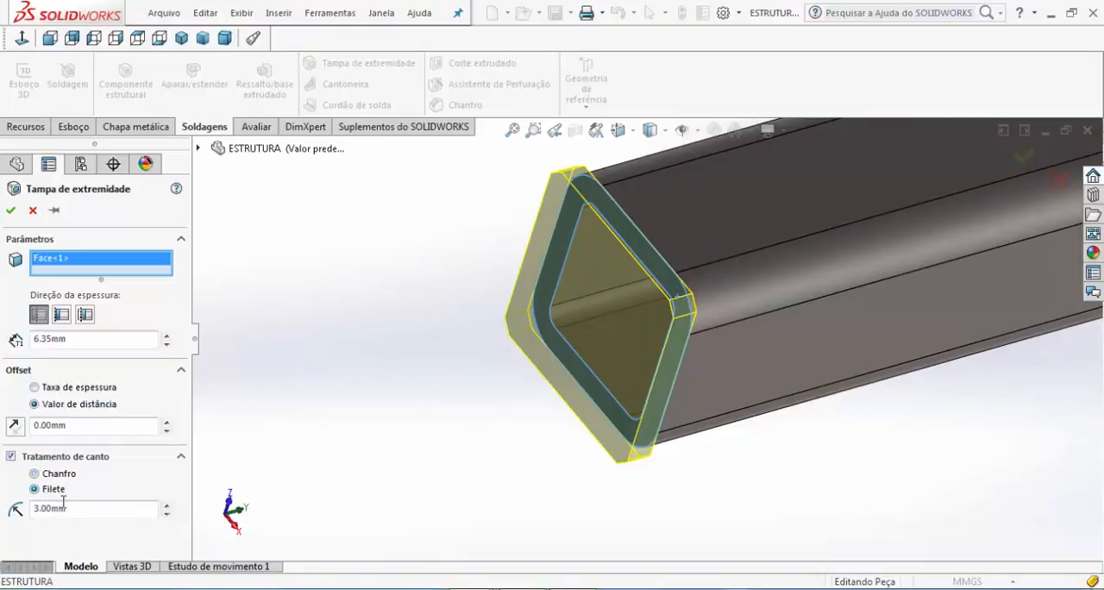
pyautogui.doubleClick(68, 508)
pyautogui.write('10')
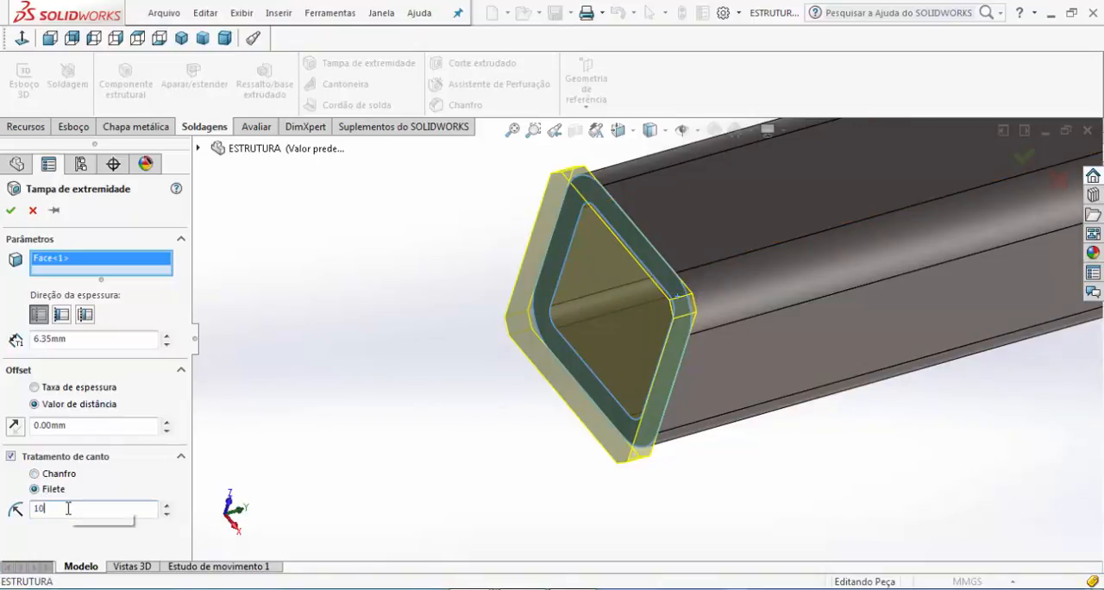
pyautogui.press('Return')
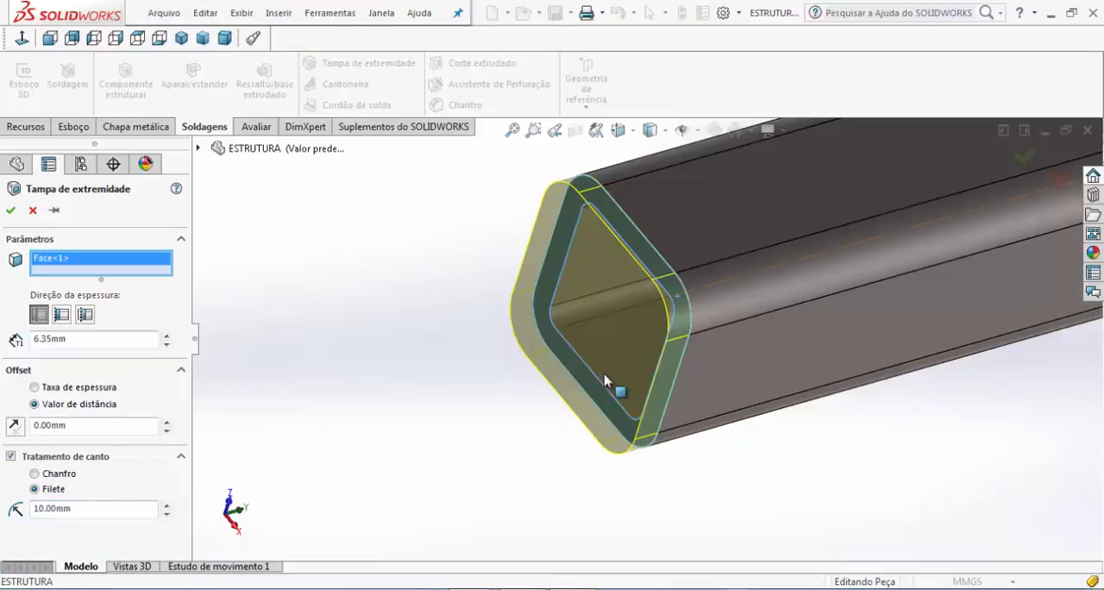
pyautogui.moveTo(599, 377); pyautogui.dragTo(693, 347, button='middle')
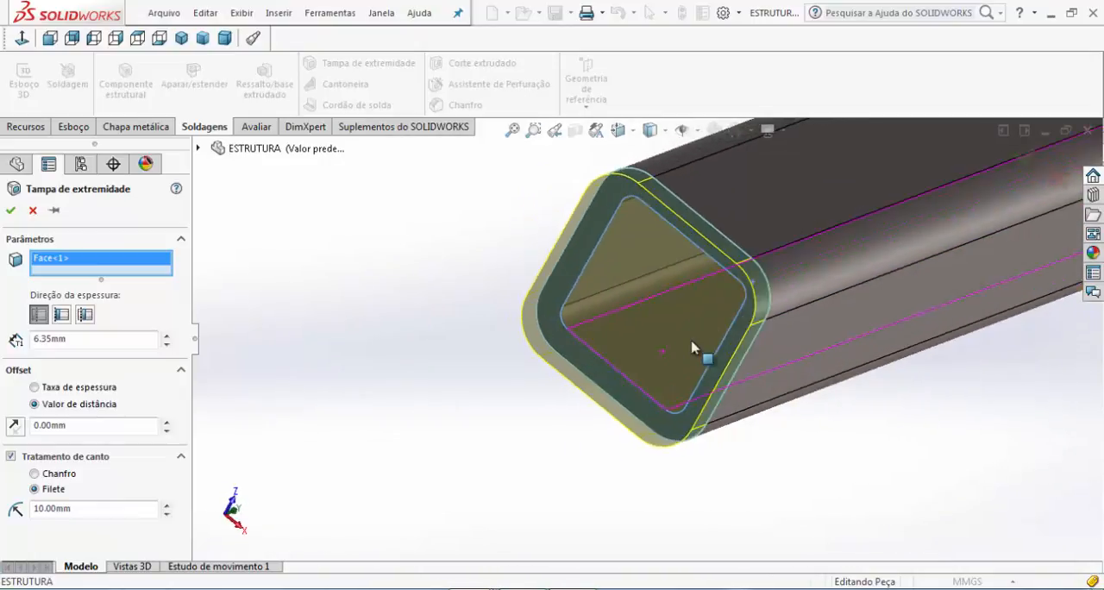
pyautogui.scroll(7, 764, 318)
pyautogui.scroll(-5, 673, 344)
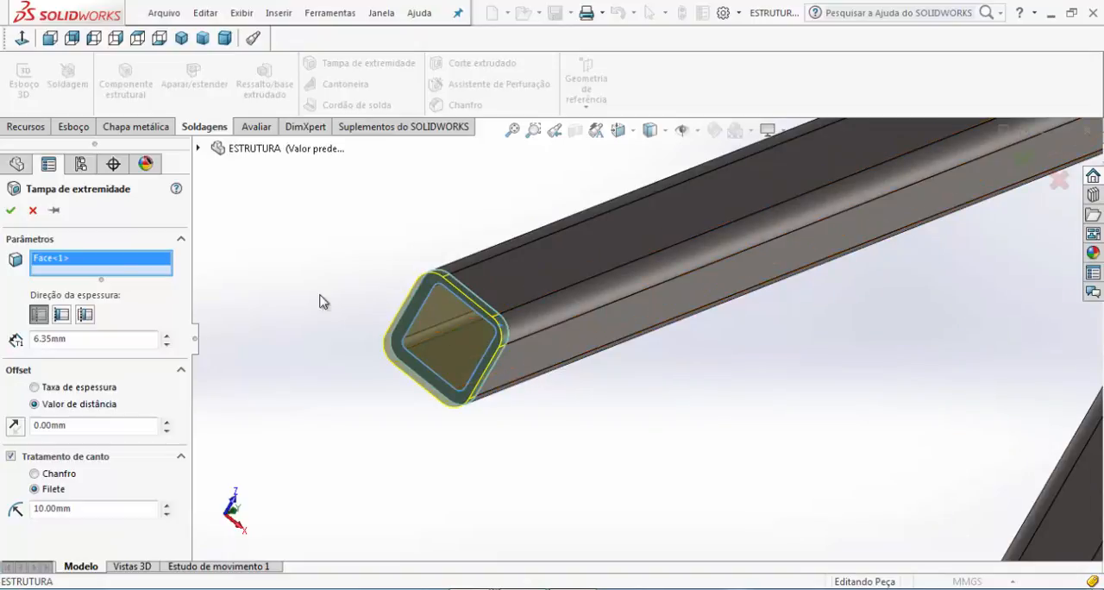
# Set the end cap's thickness direction to inward and inspect the preview at the tube end
pyautogui.click(61, 315)
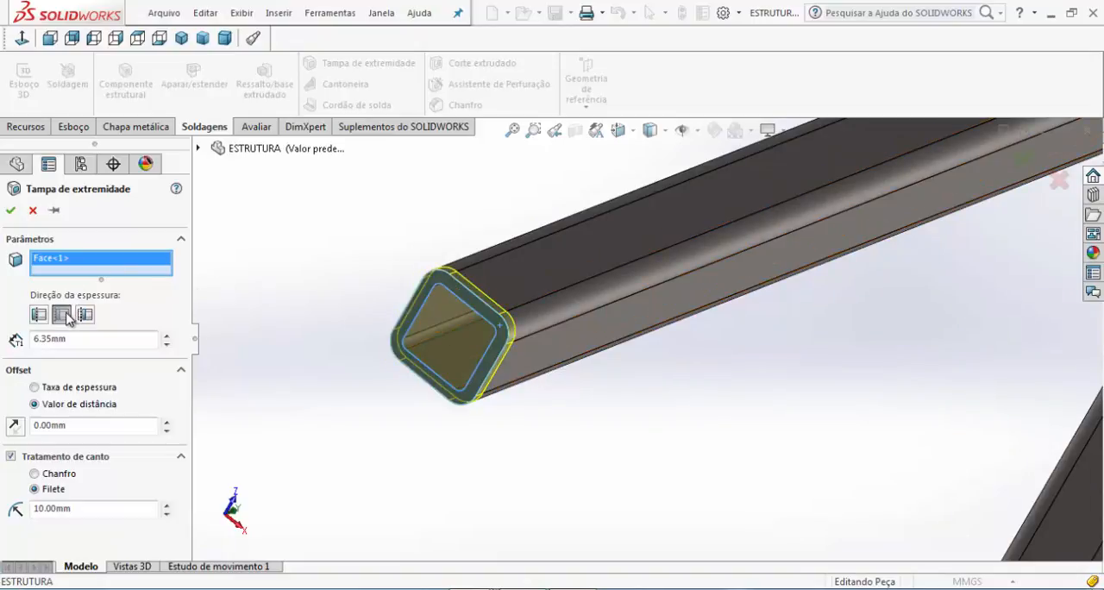
pyautogui.scroll(-3, 517, 336)
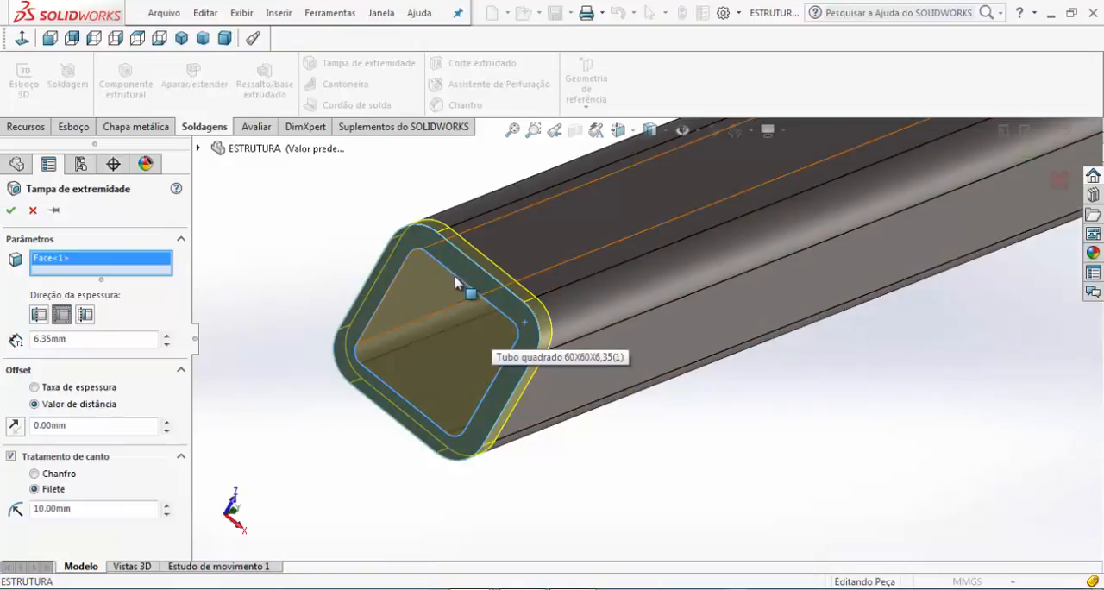
pyautogui.moveTo(455, 280); pyautogui.dragTo(423, 339, button='middle')
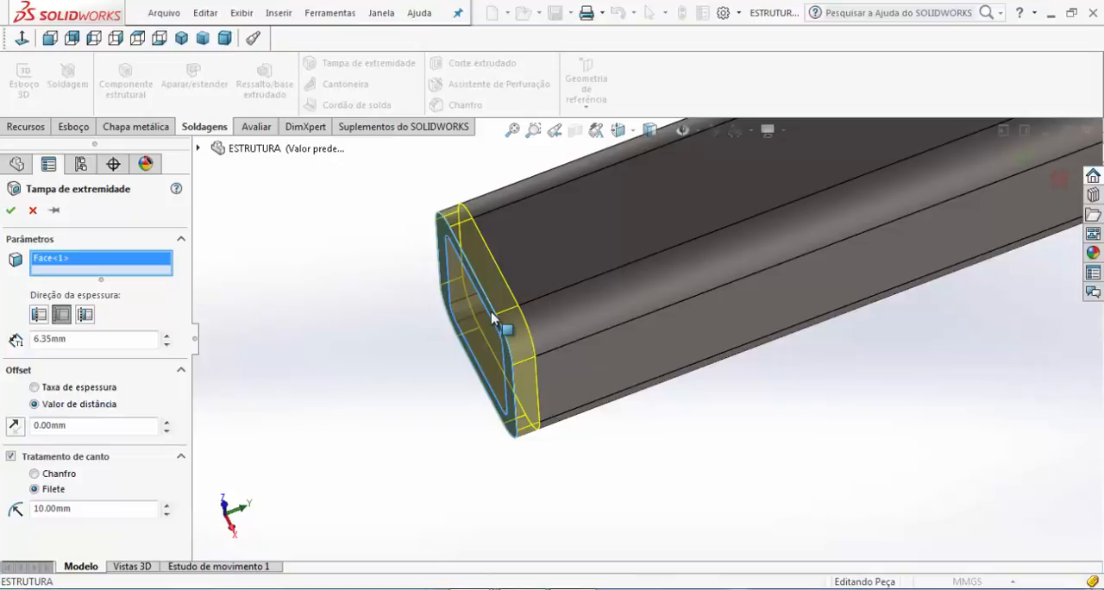
# Set the end cap's thickness direction to internal and inspect how the cap sits inside the tube opening
pyautogui.click(85, 315)
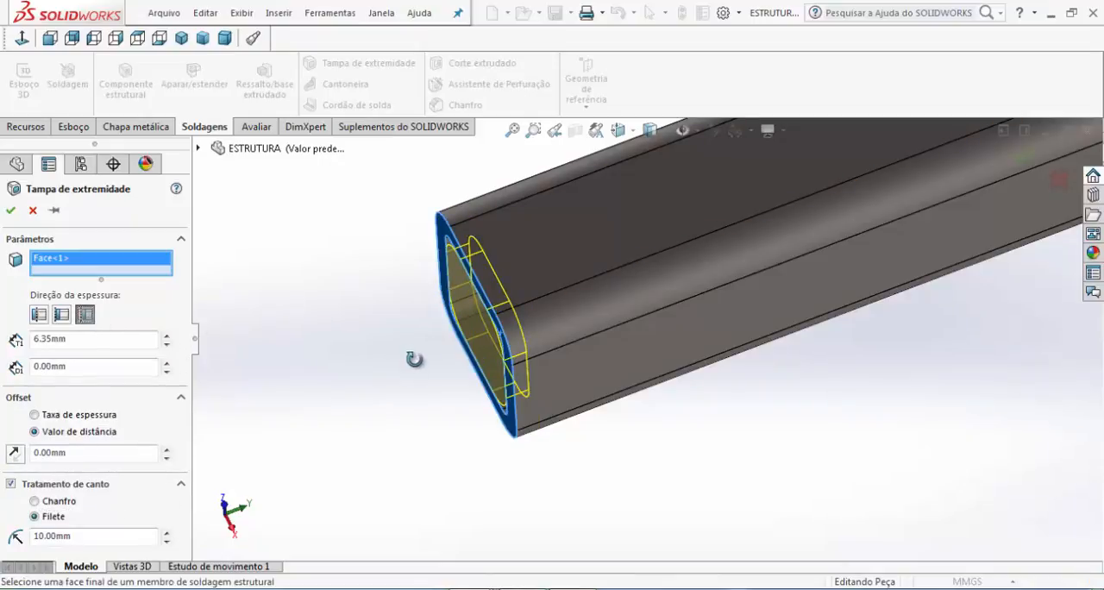
pyautogui.moveTo(414, 357); pyautogui.dragTo(448, 321, button='middle')
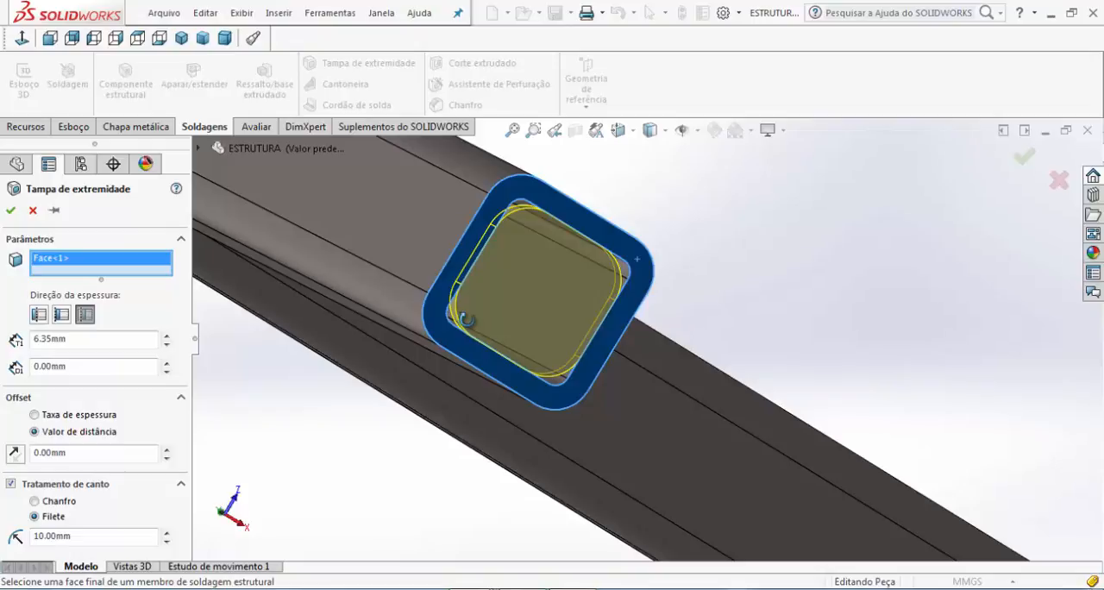
pyautogui.moveTo(466, 319); pyautogui.dragTo(475, 326, button='middle')
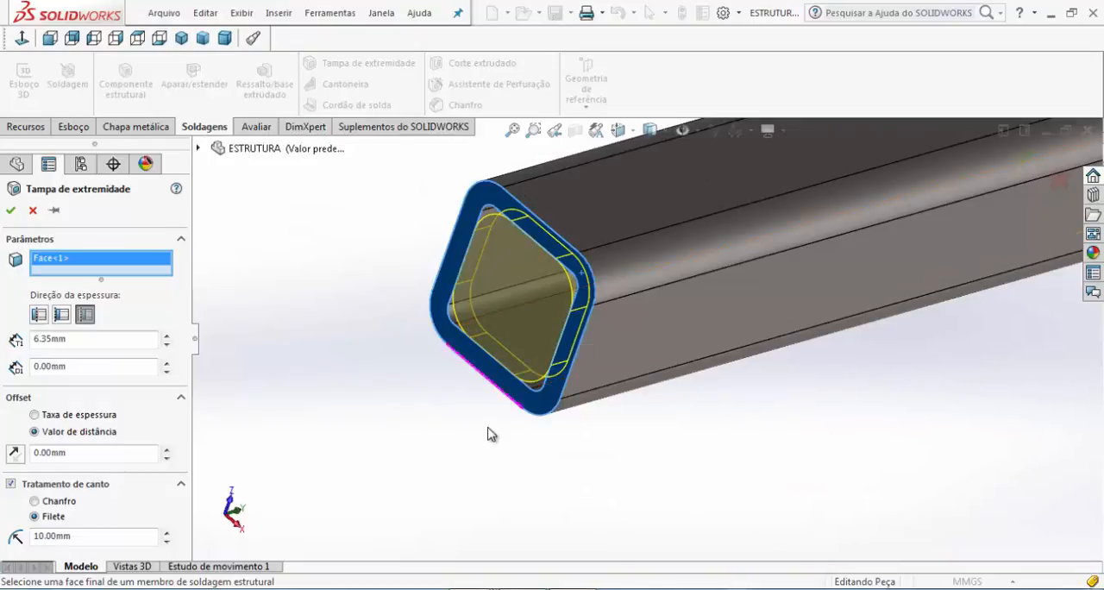
pyautogui.moveTo(491, 433); pyautogui.dragTo(507, 393, button='middle')
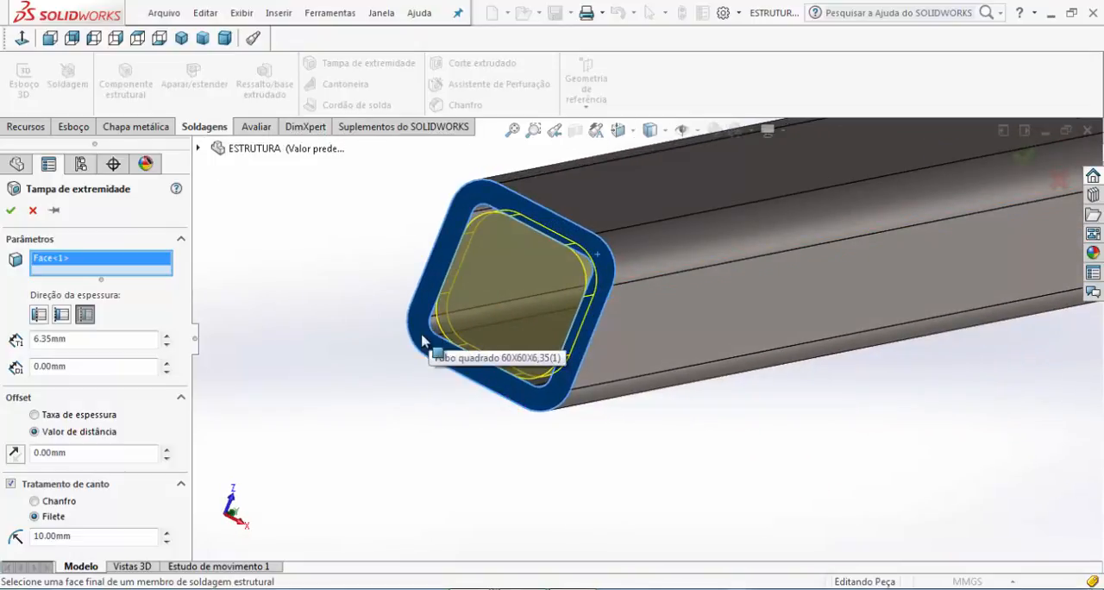